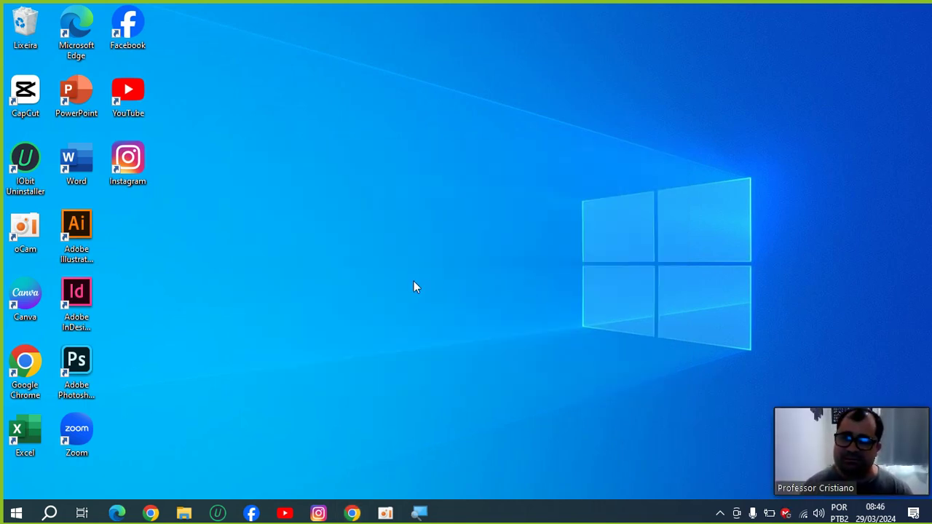
Step: Browse the installed programs and launch Word
left_click(19, 516)
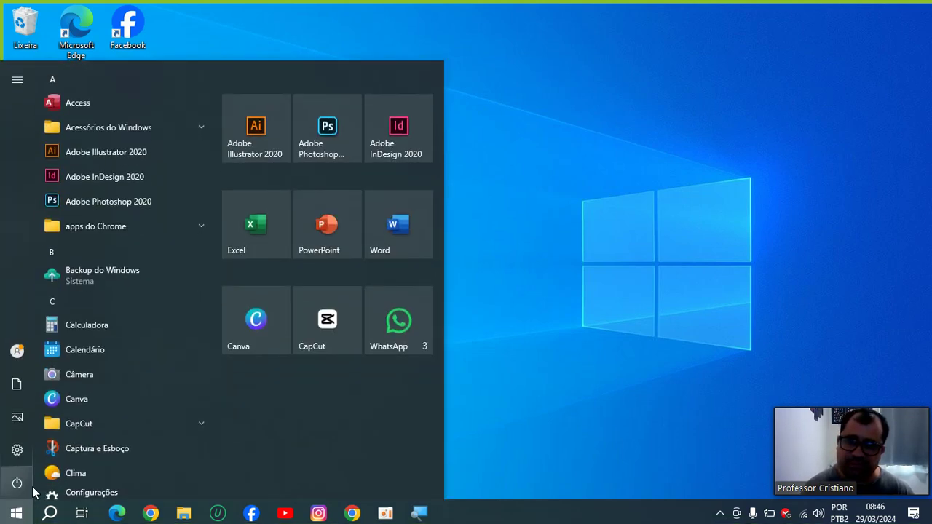
scroll(113, 203, "down", 20)
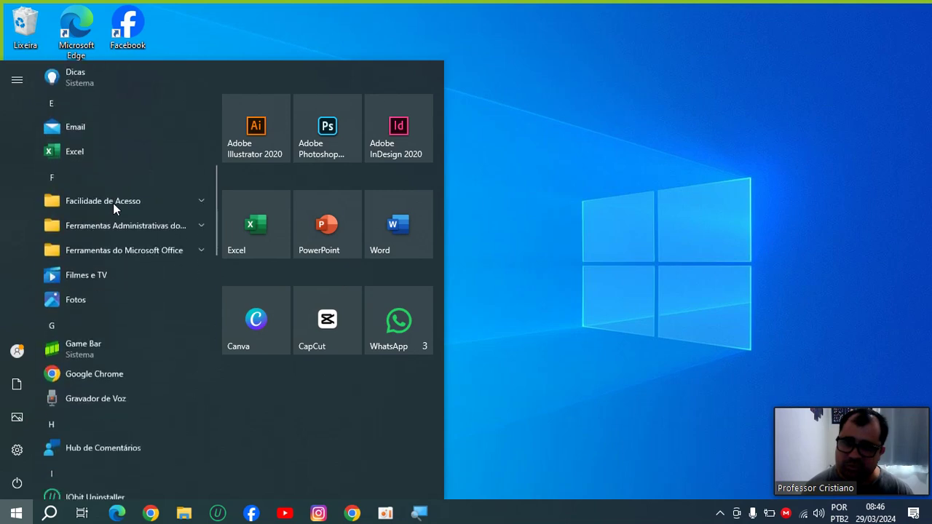
scroll(113, 204, "down", 5)
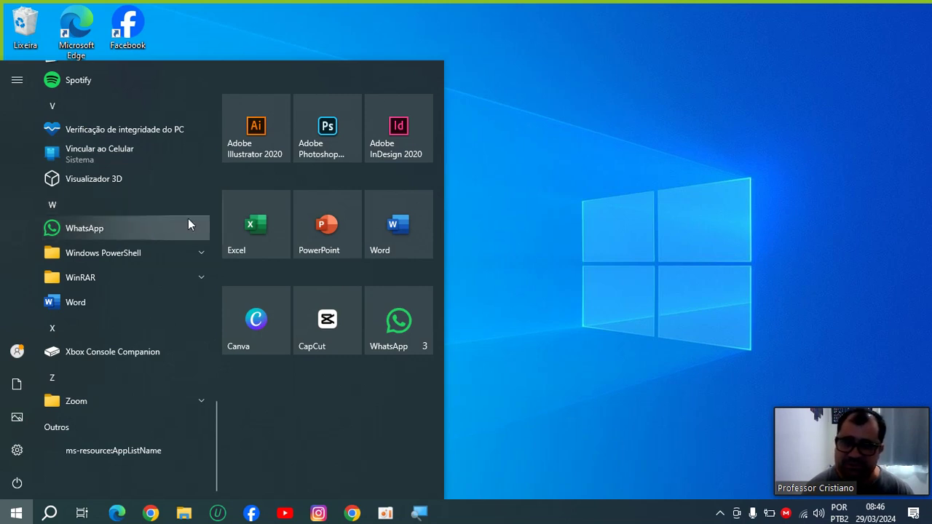
mouse_move(378, 188)
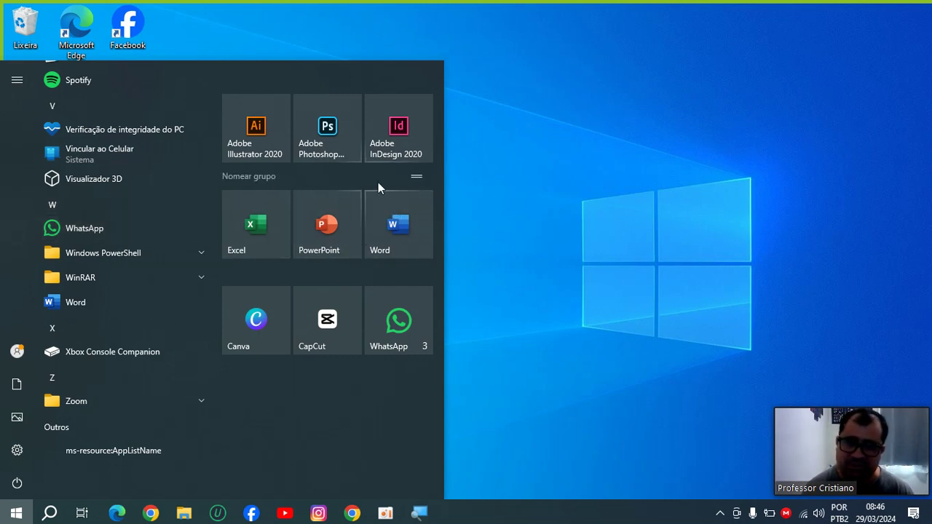
left_click(397, 227)
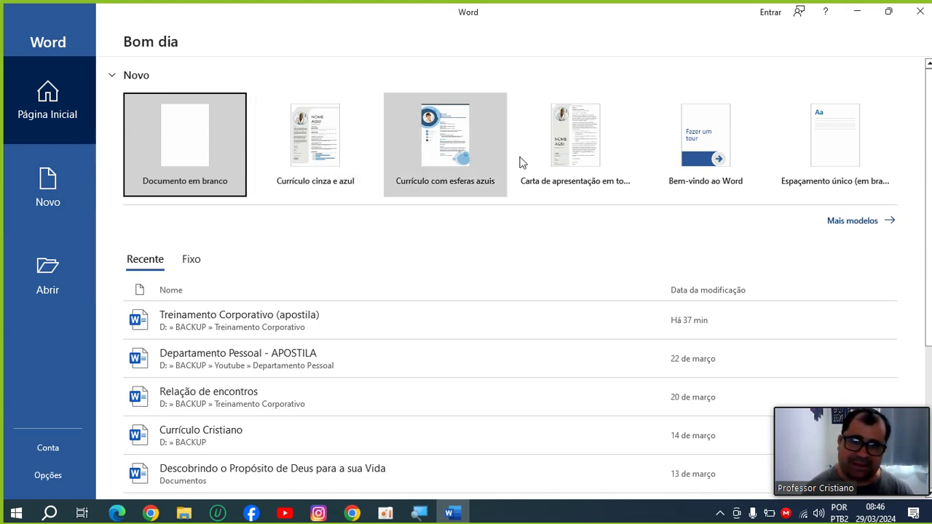
Step: Show more templates and search the online templates for "cartão de visita"
left_click(849, 226)
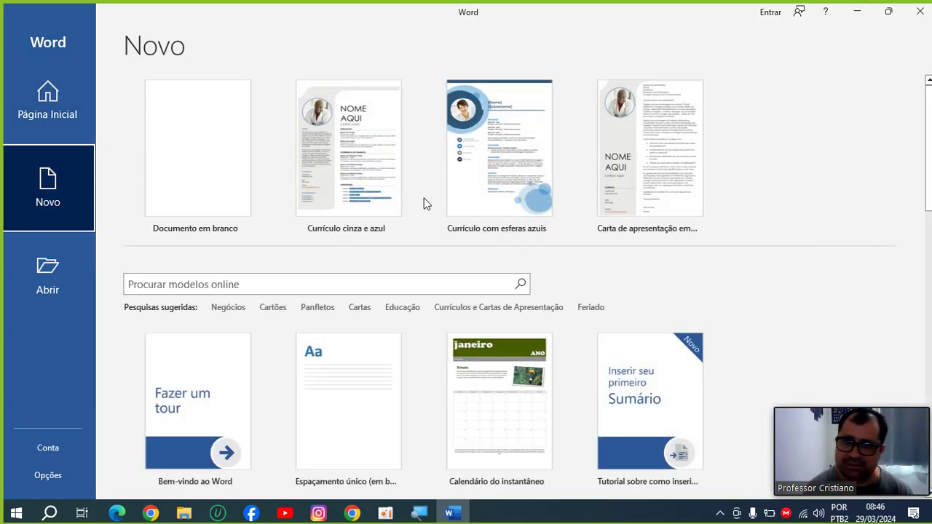
scroll(354, 291, "down", 5)
scroll(354, 291, "up", 5)
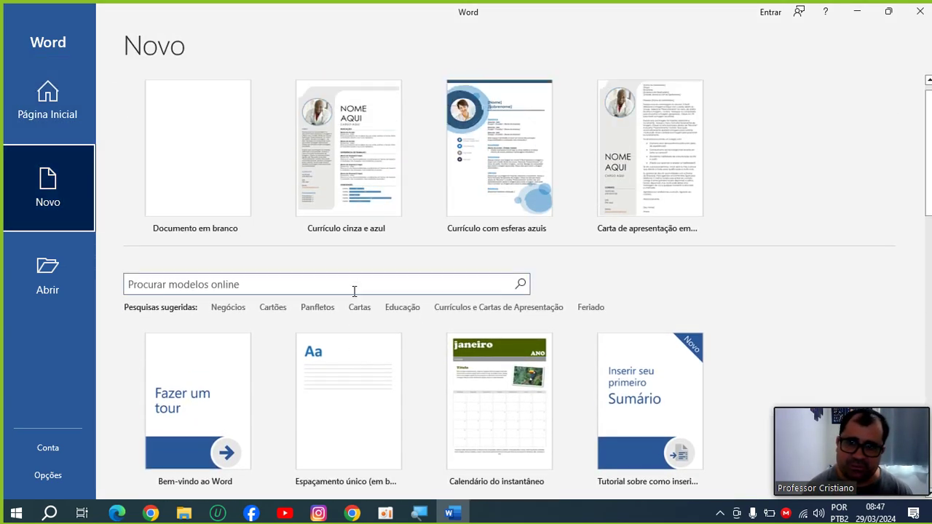
left_click(227, 287)
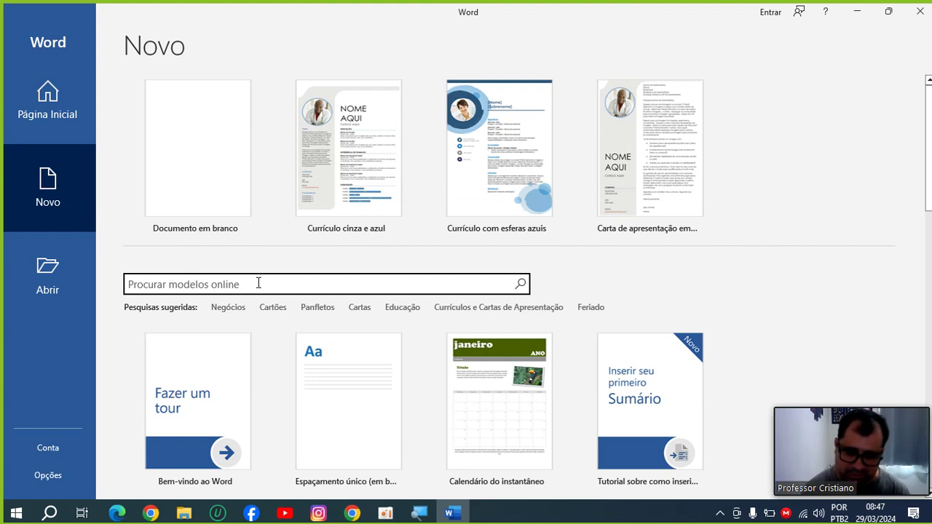
type("cartã")
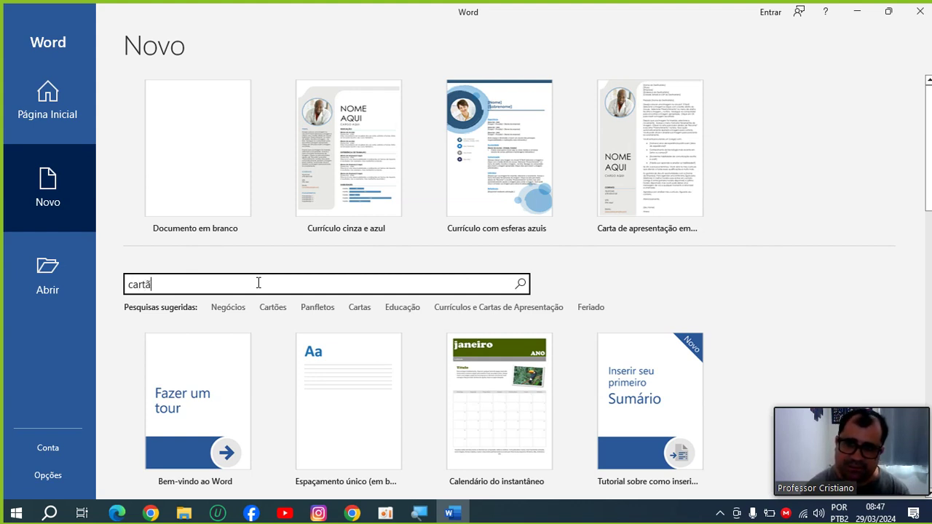
type("o de visita")
key("Return")
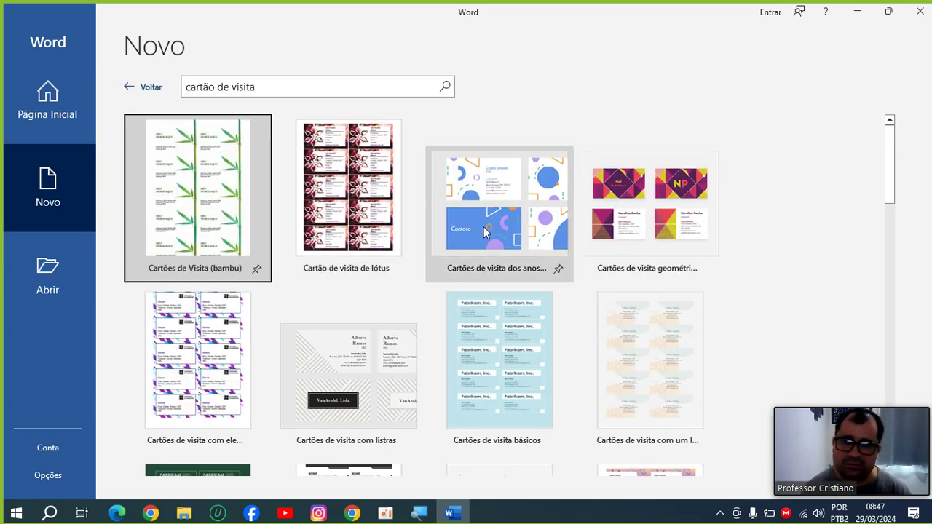
Step: Preview the bamboo and lotus business card templates, then create a document from "Cartões de visita dos anos oitenta"
scroll(485, 232, "down", 1)
scroll(486, 231, "up", 1)
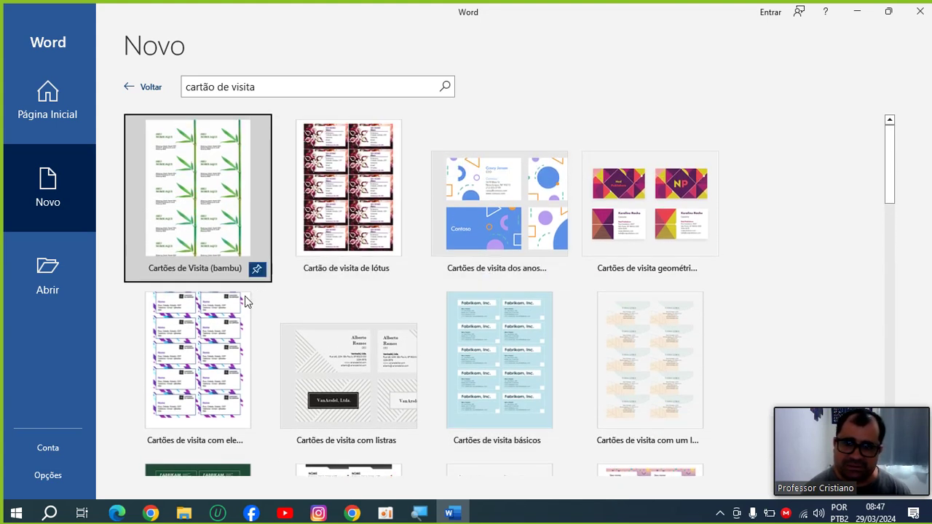
left_click(211, 202)
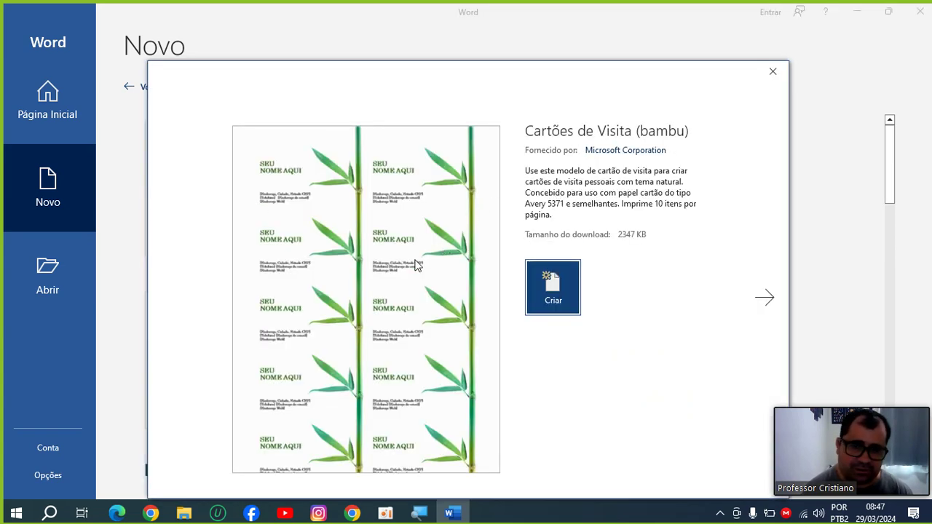
left_click(764, 298)
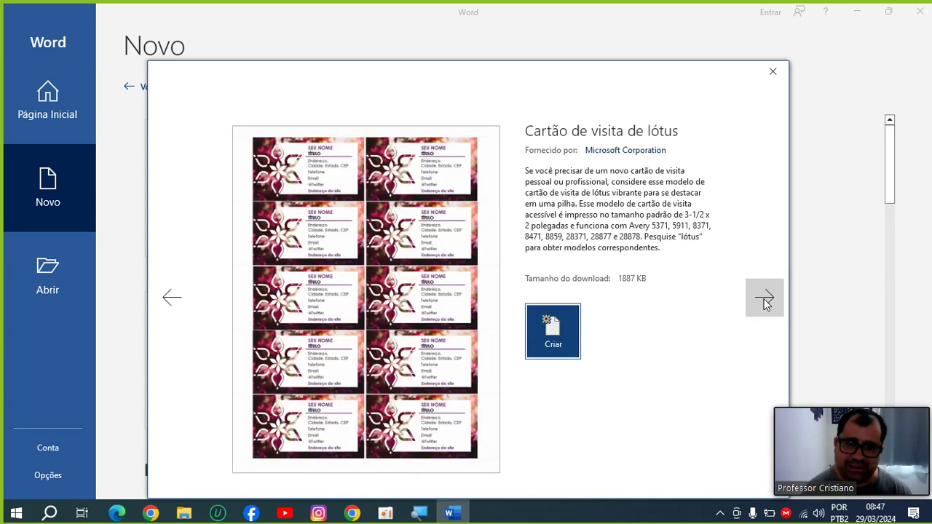
left_click(764, 300)
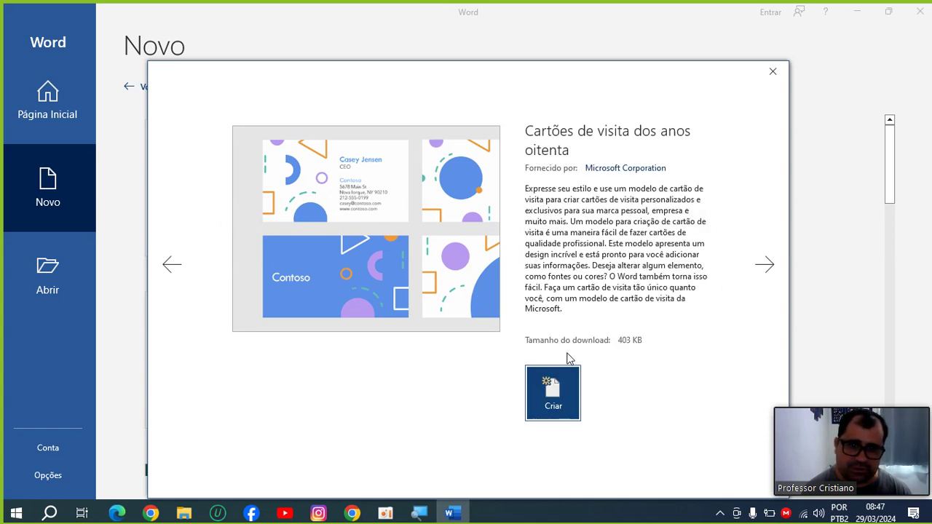
left_click(557, 391)
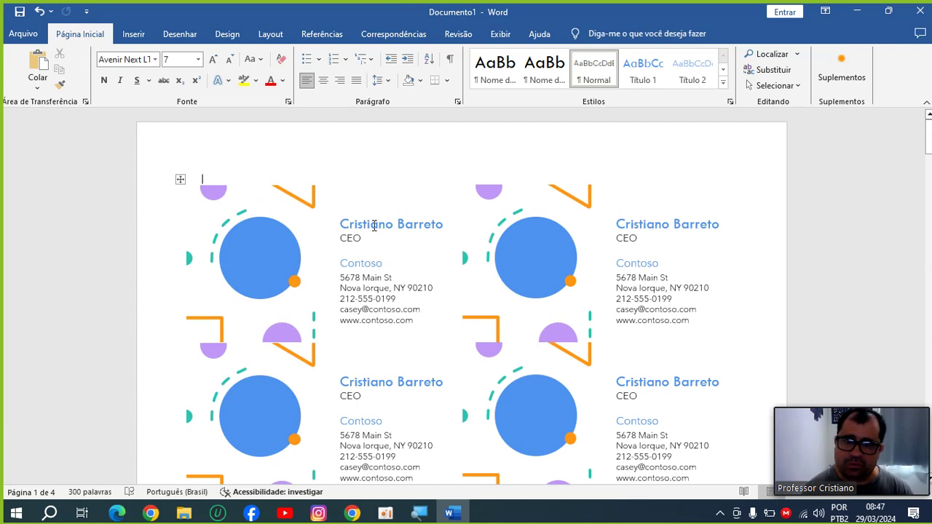
Step: Examine the business card pages and the address, phone and website lines on the first card
scroll(388, 255, "down", 5)
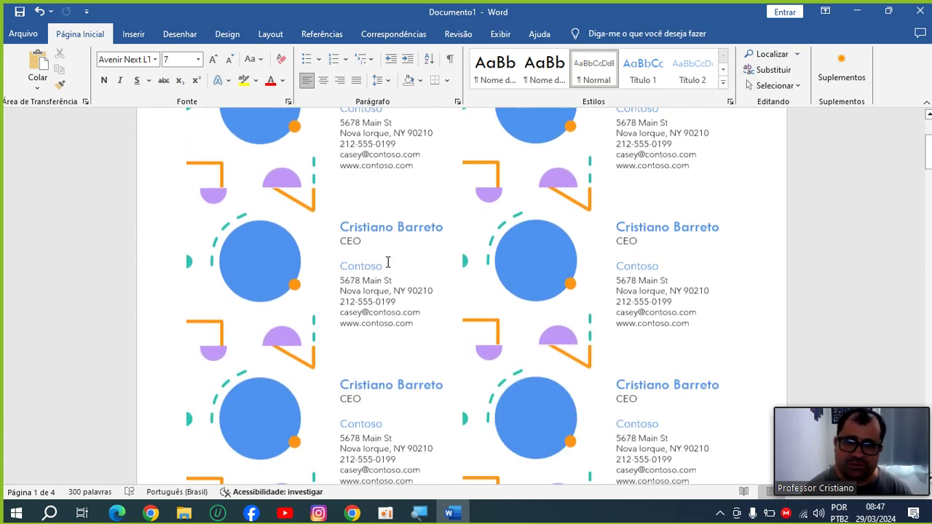
scroll(388, 263, "down", 6)
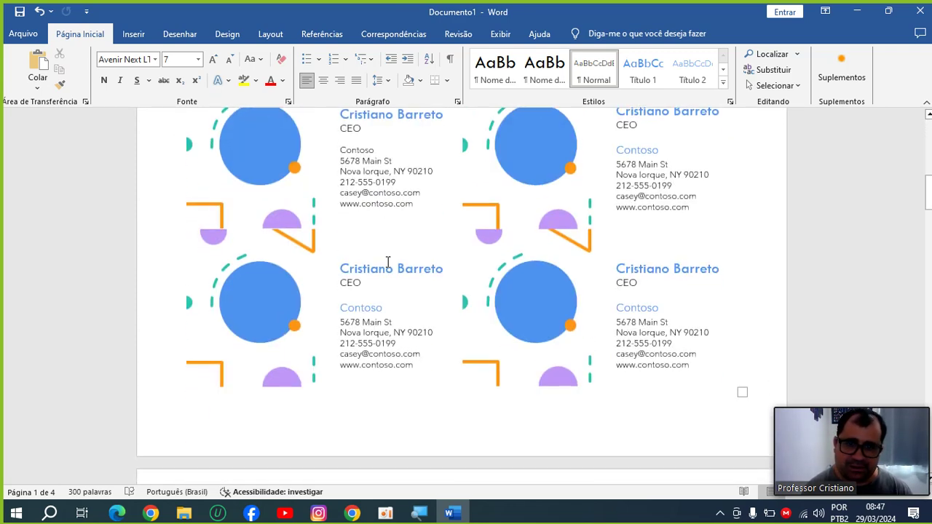
scroll(387, 263, "up", 6)
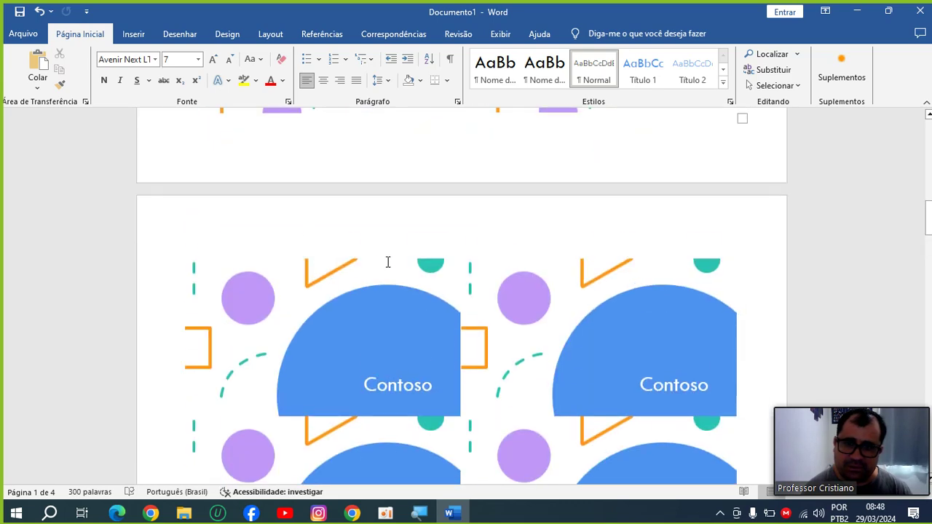
scroll(389, 262, "down", 5)
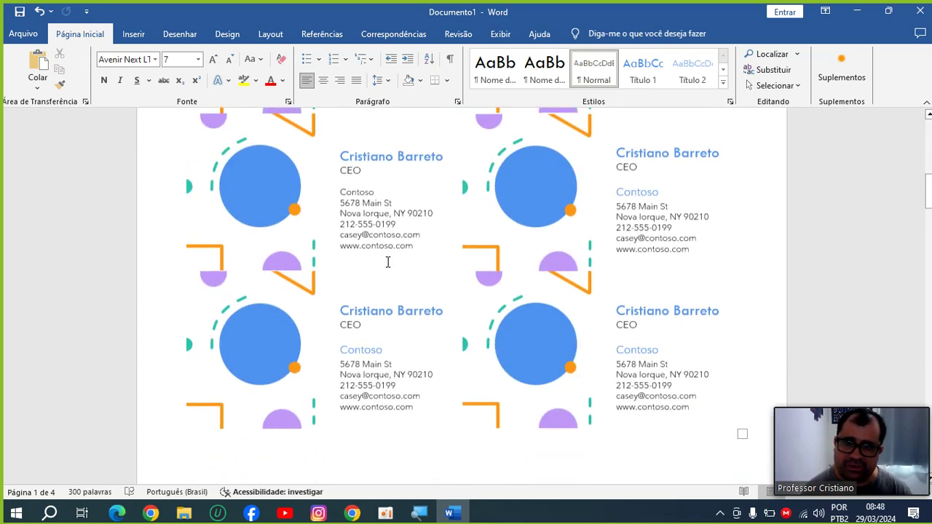
scroll(388, 262, "up", 1)
scroll(389, 262, "up", 10)
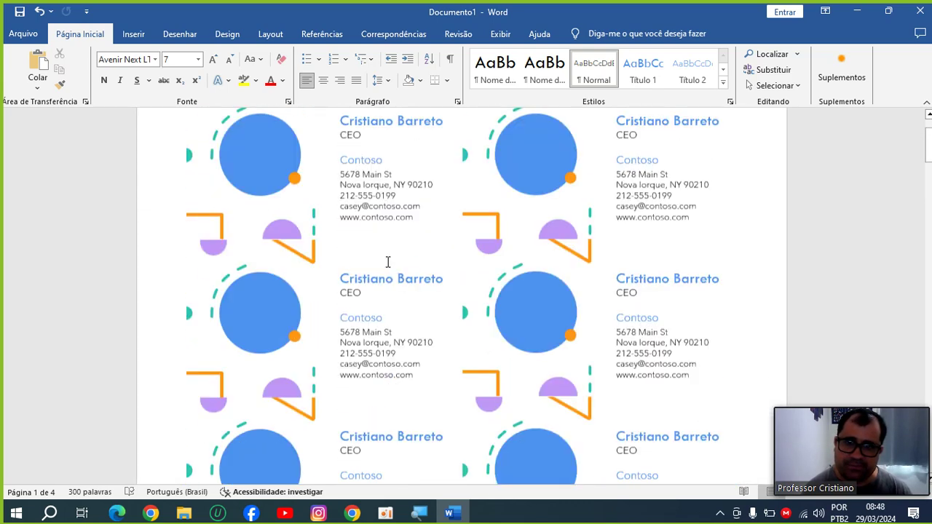
triple_click(374, 288)
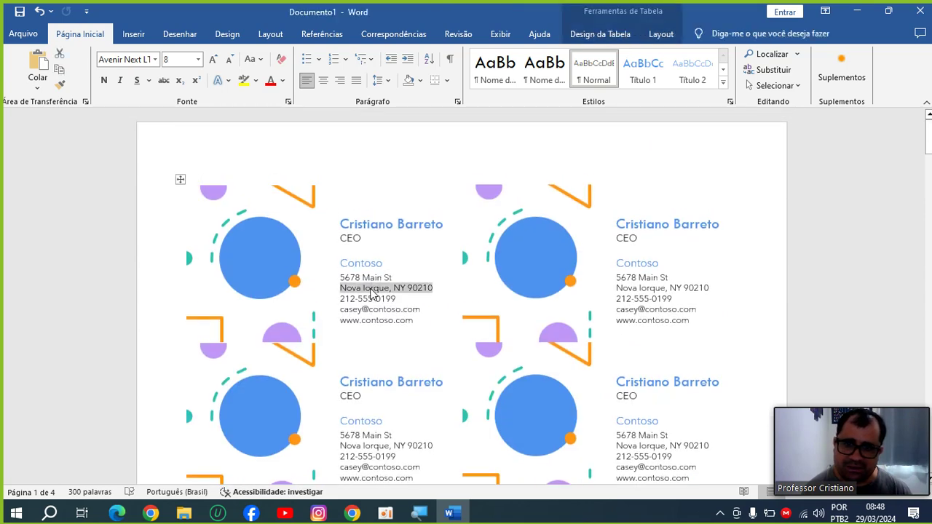
triple_click(372, 299)
triple_click(376, 321)
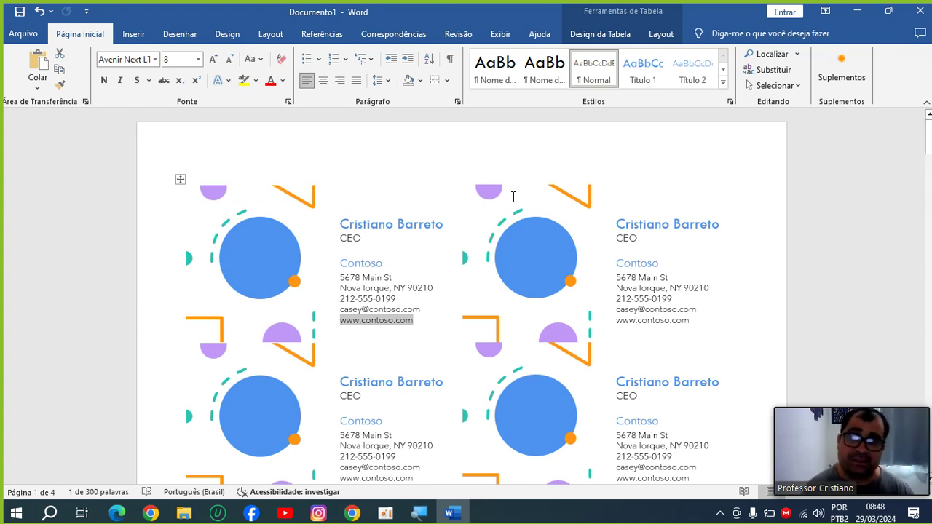
Step: Look through the available new-document templates and create a blank document
left_click(29, 32)
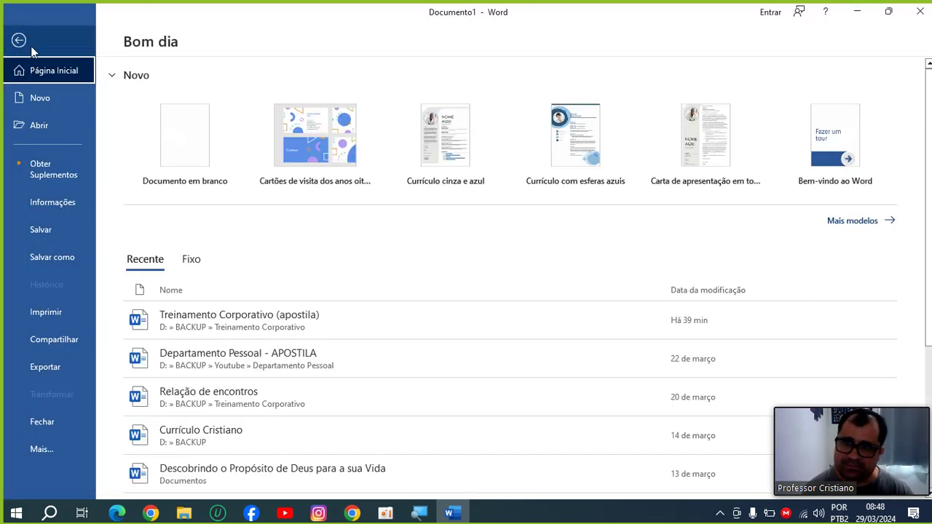
left_click(43, 102)
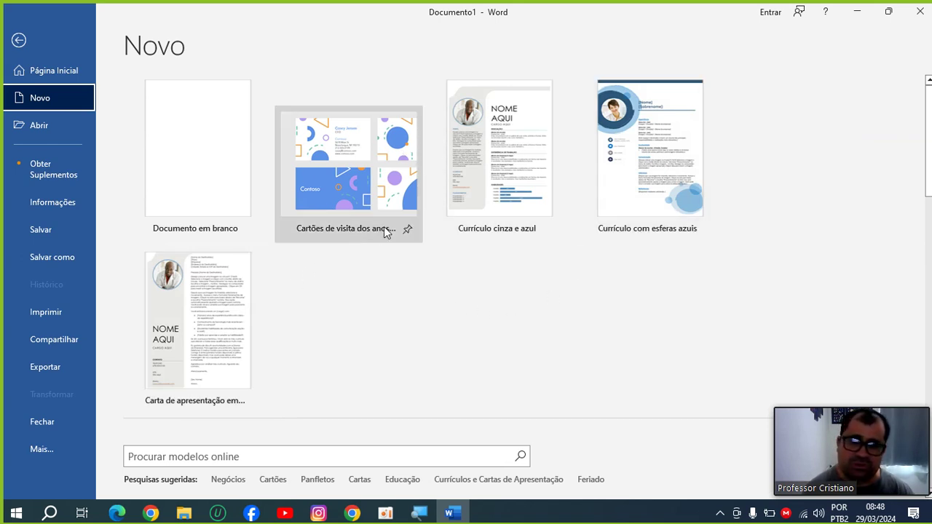
scroll(383, 230, "down", 1)
scroll(384, 230, "up", 1)
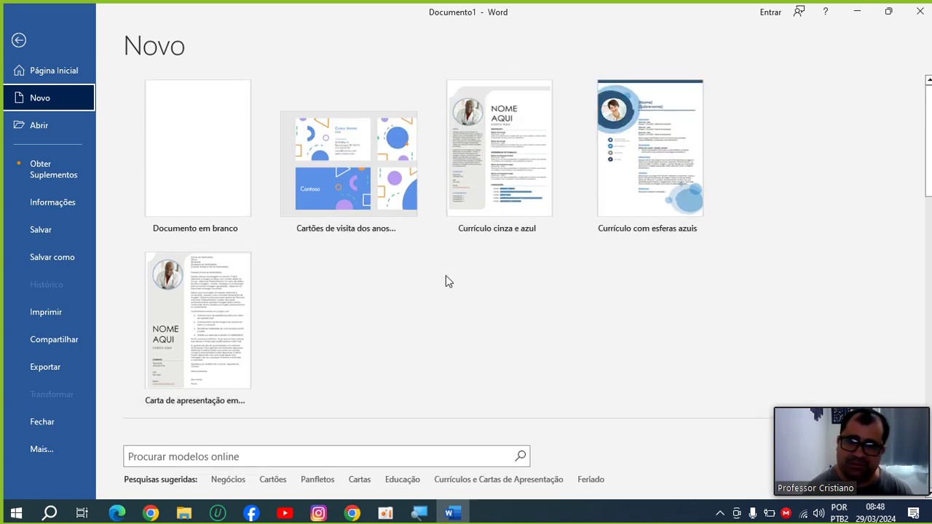
scroll(446, 276, "down", 4)
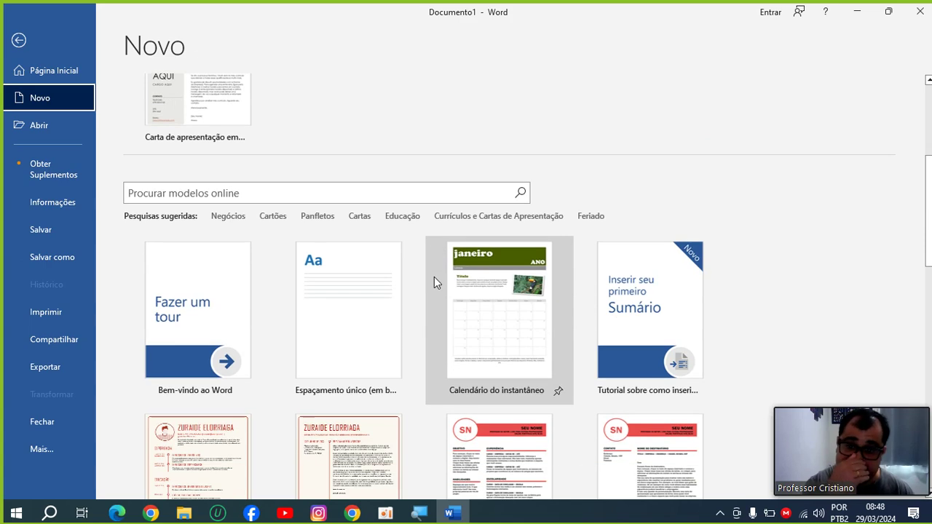
scroll(433, 277, "down", 6)
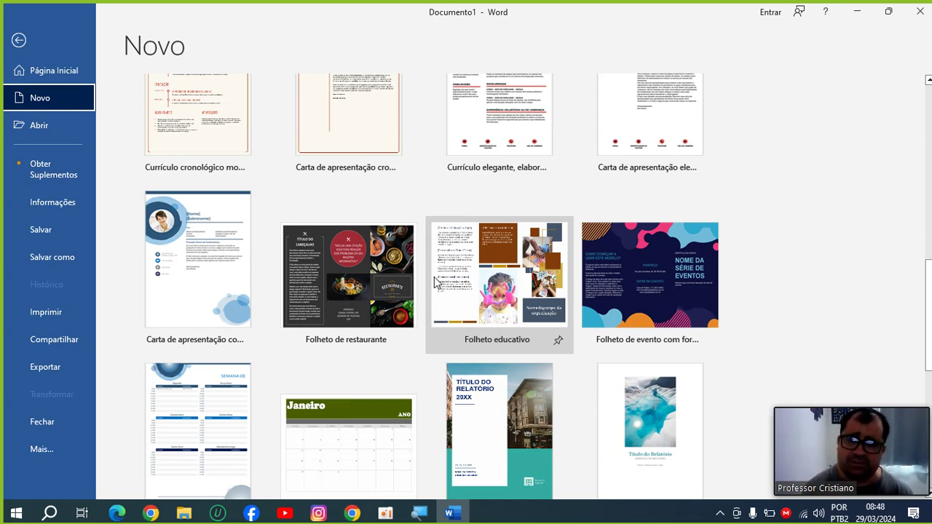
scroll(358, 237, "up", 8)
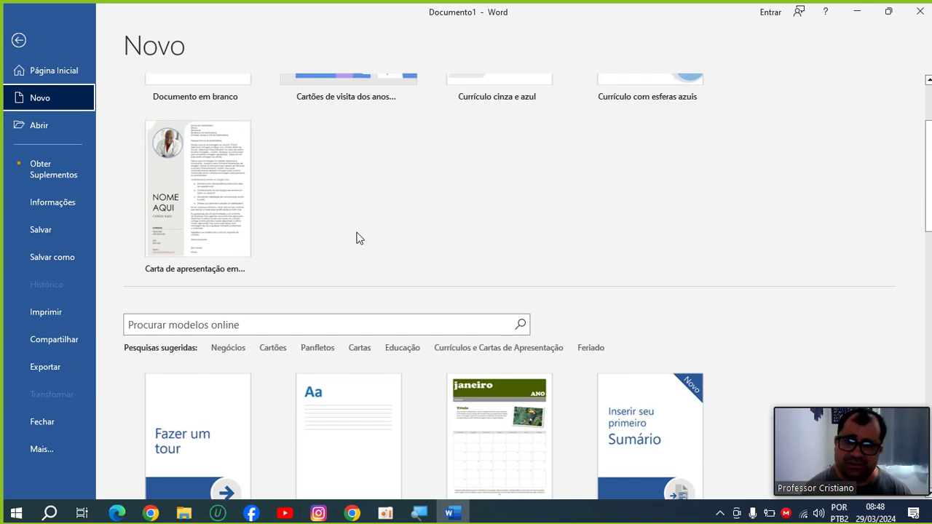
scroll(357, 236, "up", 3)
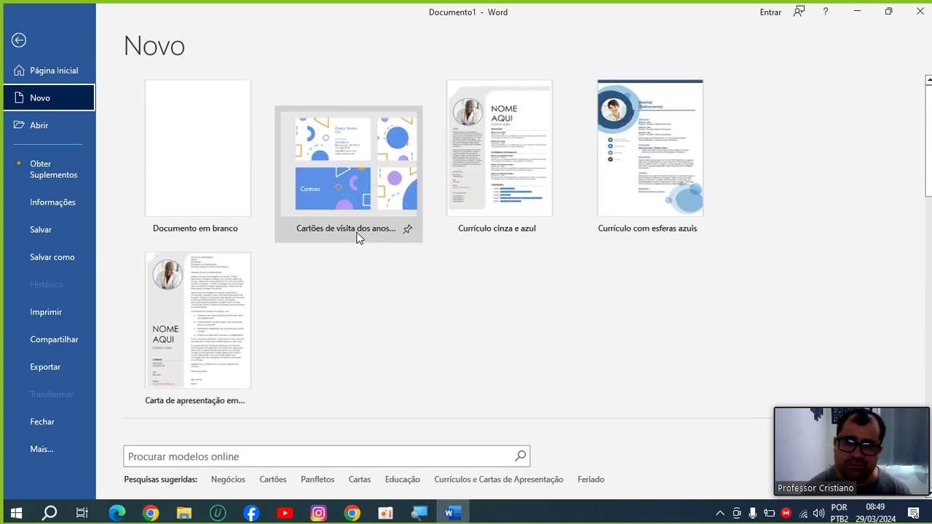
left_click(185, 163)
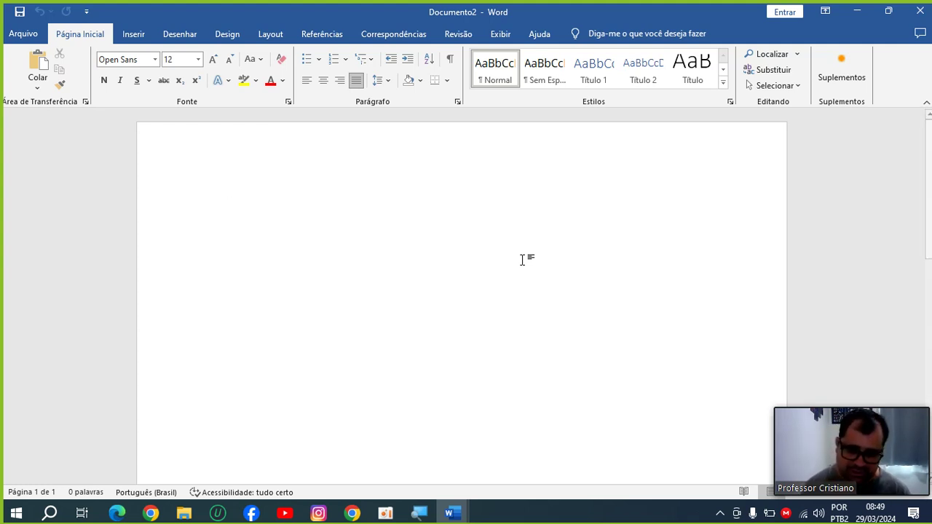
Step: Write "Meu primeiro texto feito para essa aula de Word" in the blank document
type("Meu primei")
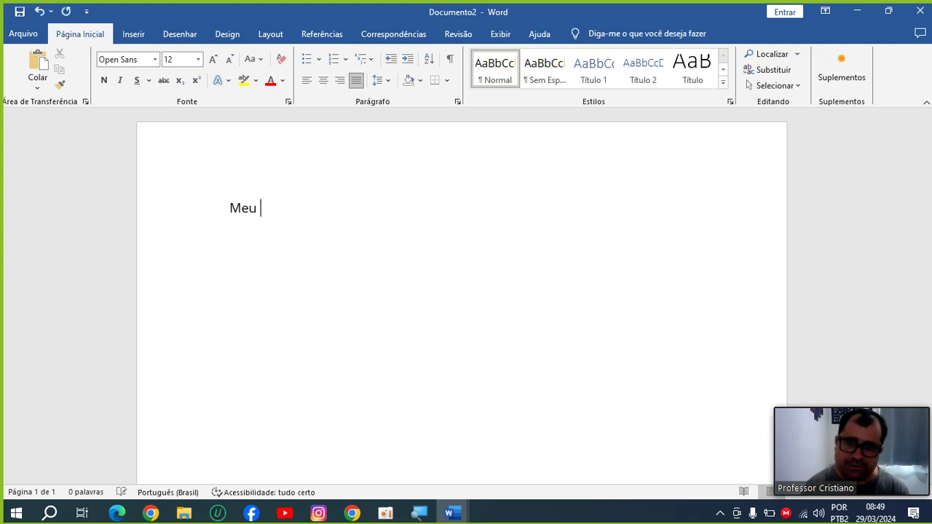
type("ex")
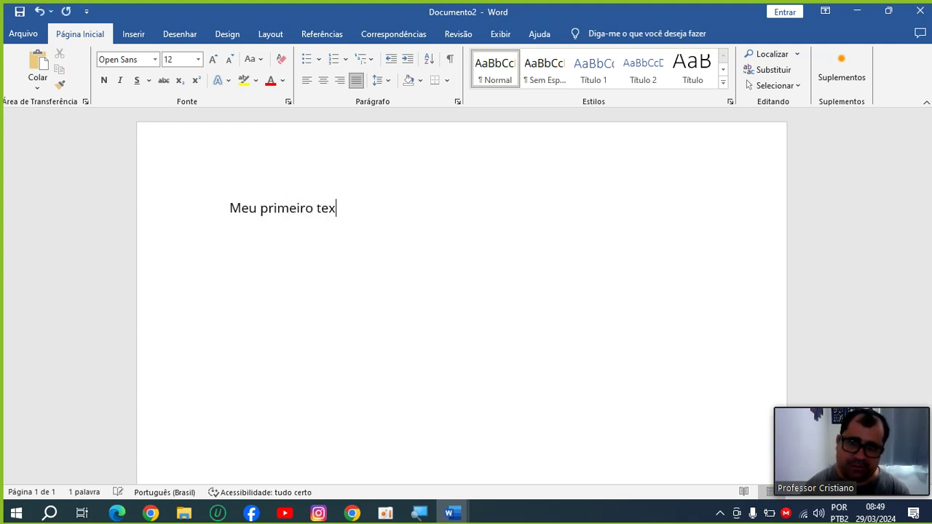
type("to feito ")
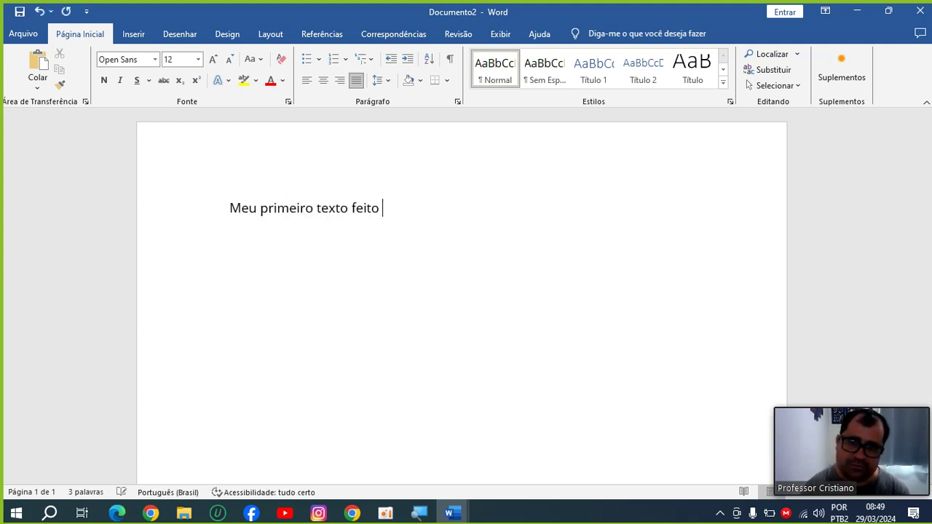
type("para essa ")
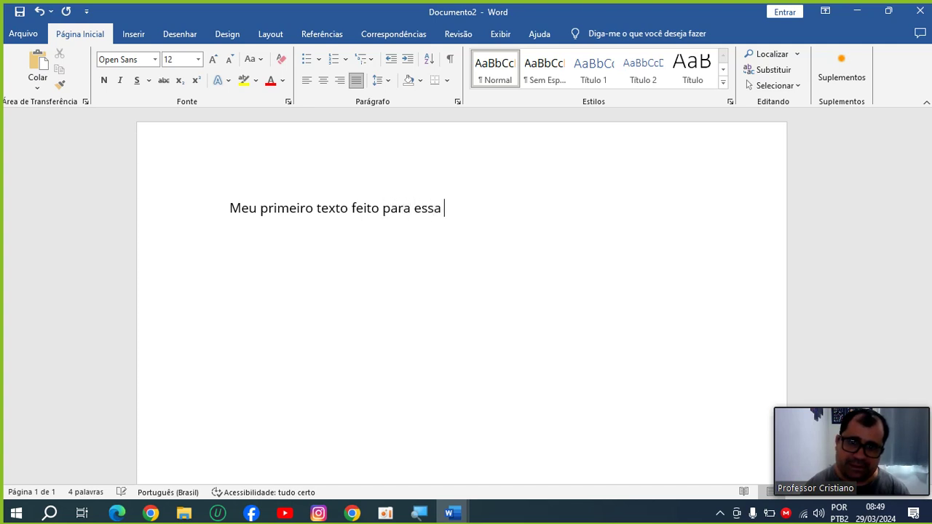
type("aula de Word")
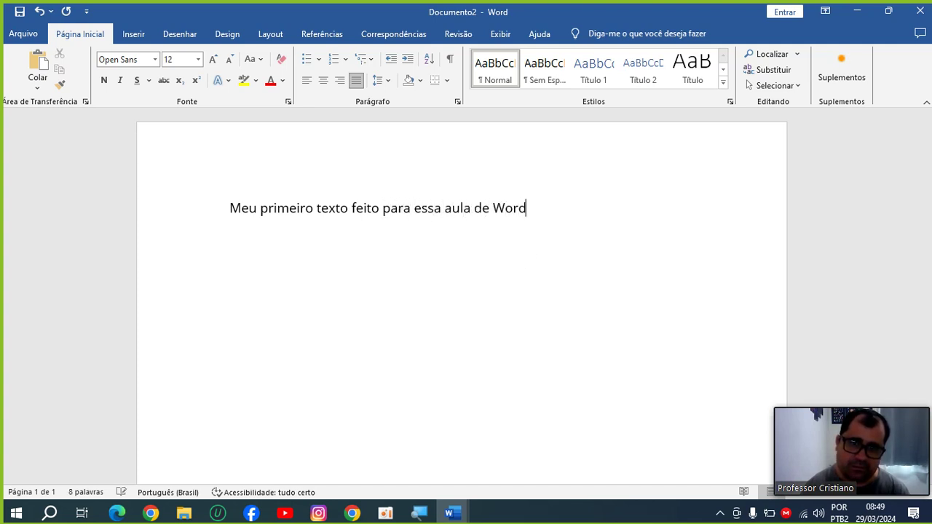
Step: End the sentence with a full stop and a line break, and delete the whole text from the page
type(".")
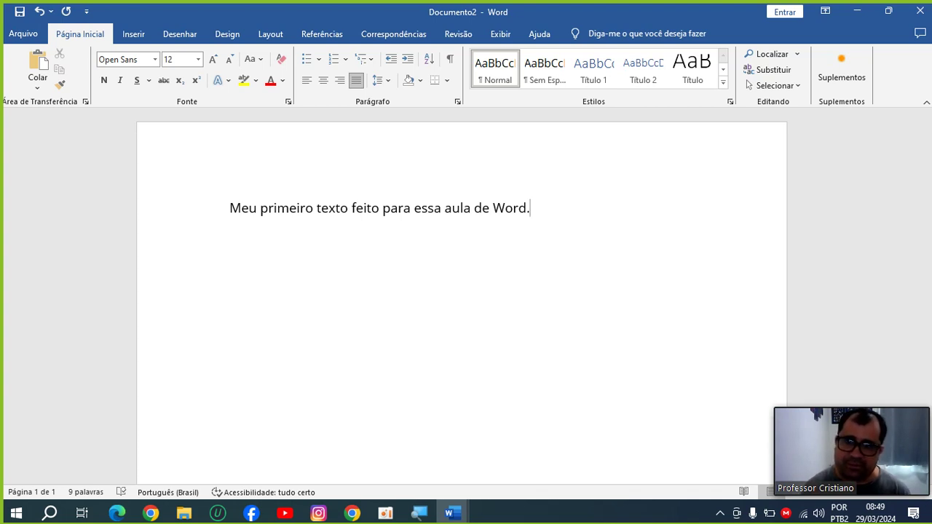
key("Return")
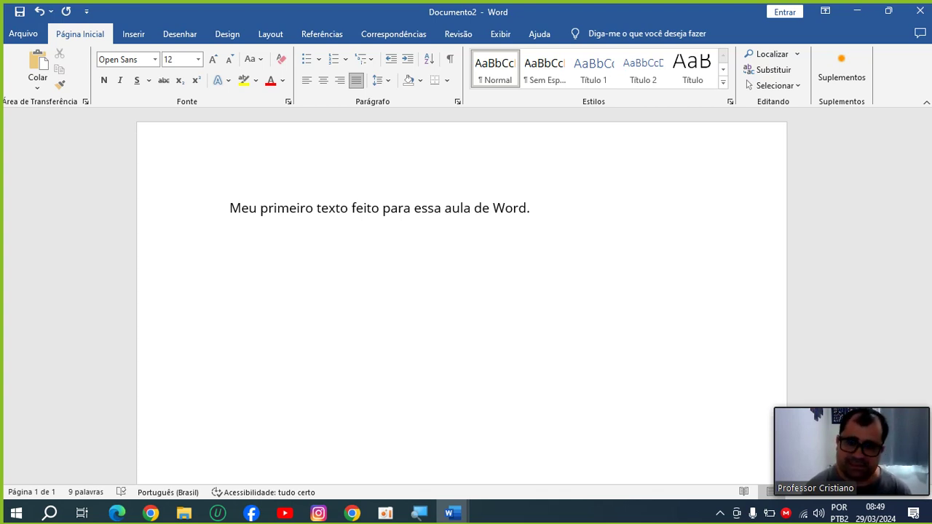
key("BackSpace")
key("BackSpace")
key("BackSpace")
key("BackSpace")
key("BackSpace")
key("BackSpace")
key("BackSpace")
key("BackSpace")
key("BackSpace")
key("BackSpace")
key("BackSpace")
key("BackSpace")
key("BackSpace")
key("BackSpace")
key("BackSpace")
key("BackSpace")
key("BackSpace")
key("BackSpace")
key("BackSpace")
key("BackSpace")
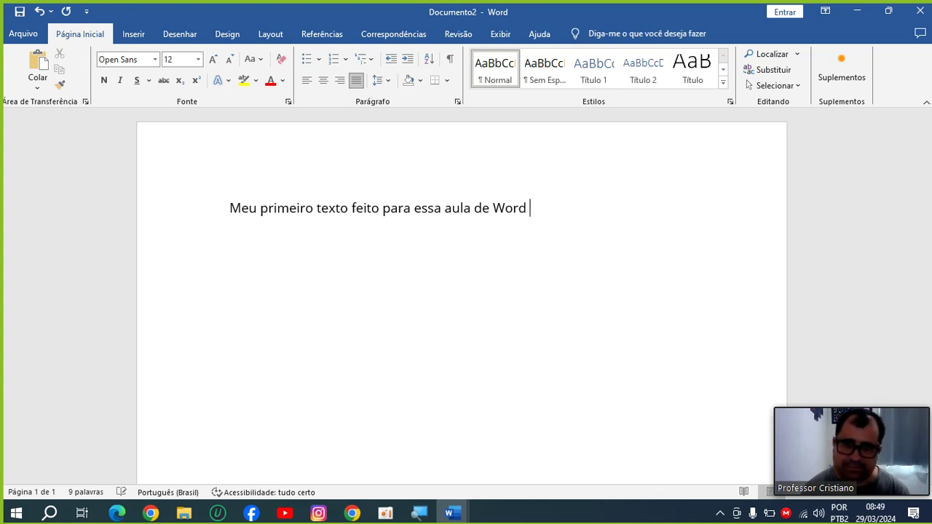
key("BackSpace")
key("BackSpace")
key("BackSpace")
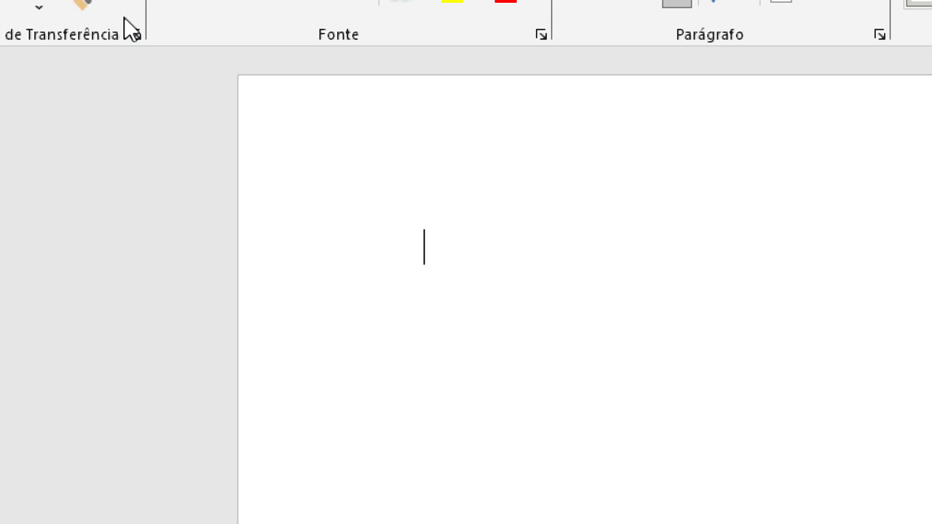
Step: Generate sample paragraphs in the empty document with the formula =rand()
type("=rand")
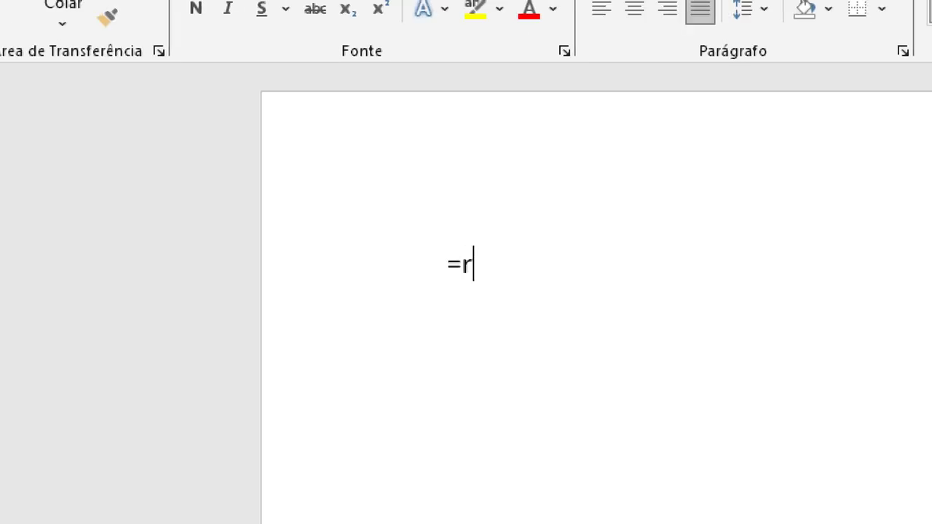
type("()")
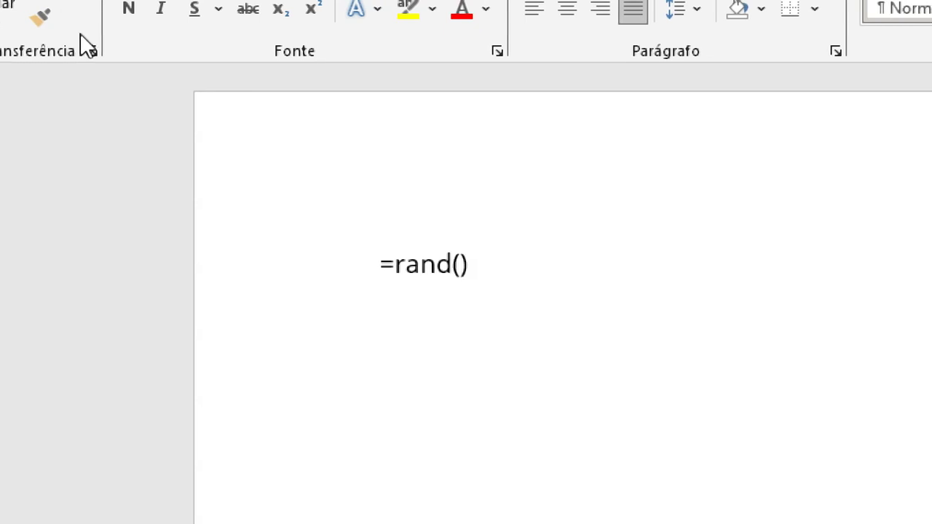
key("Return")
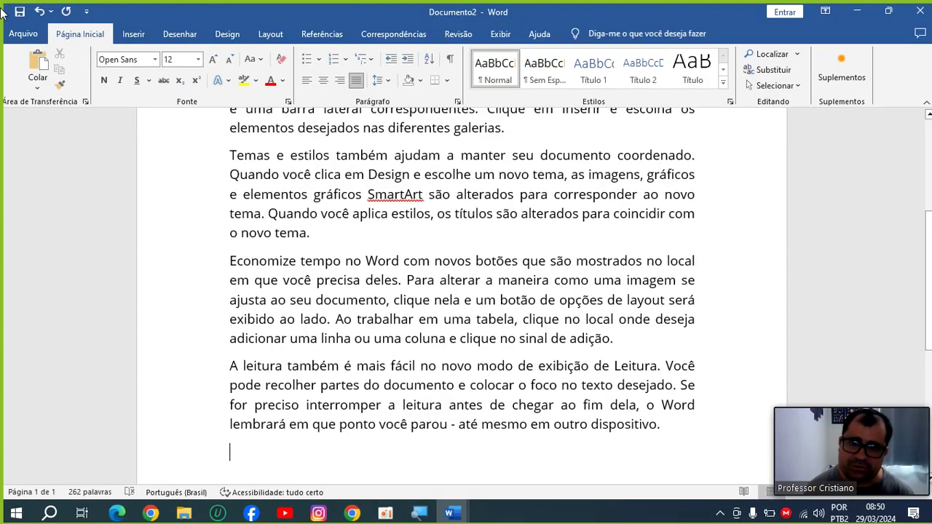
Step: Review the sample text and insert the title line "Meu primeiro texto no Word" above its first paragraph
scroll(372, 277, "up", 4)
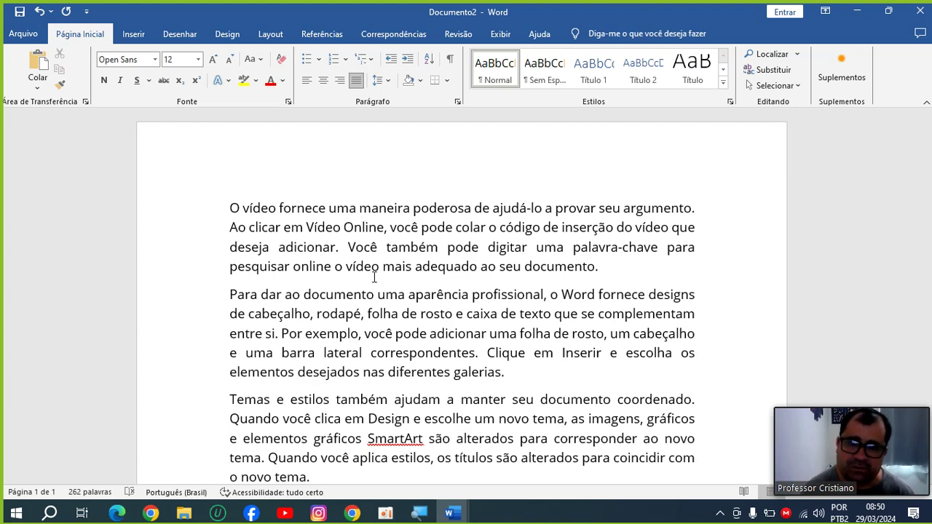
scroll(333, 291, "down", 5)
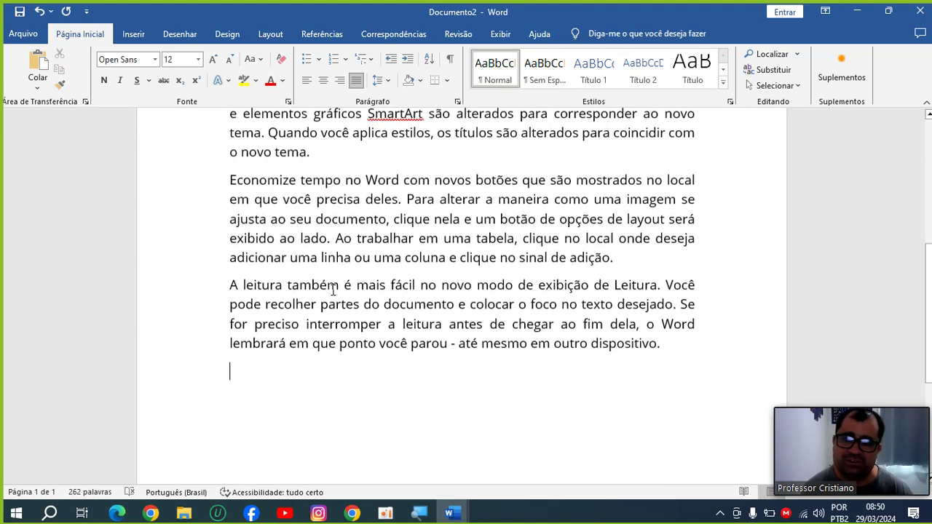
scroll(333, 292, "up", 5)
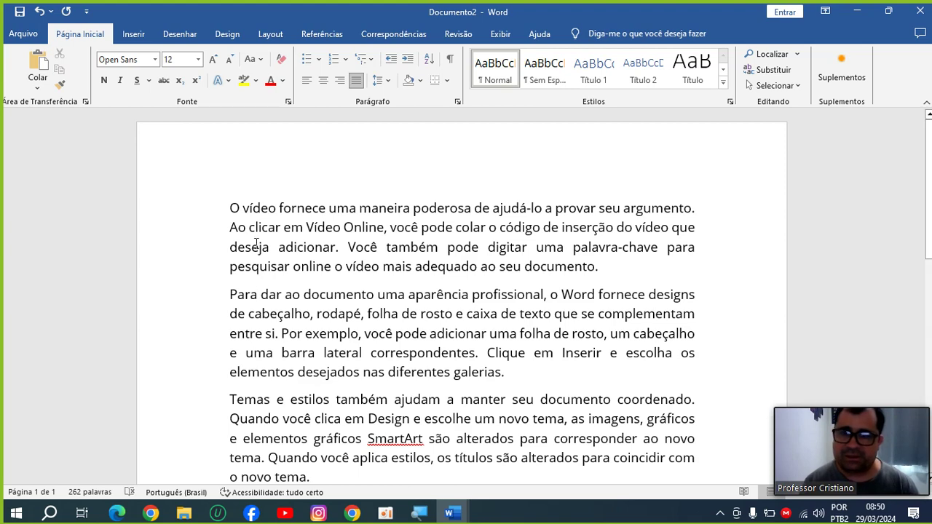
scroll(256, 238, "down", 3)
scroll(256, 239, "up", 3)
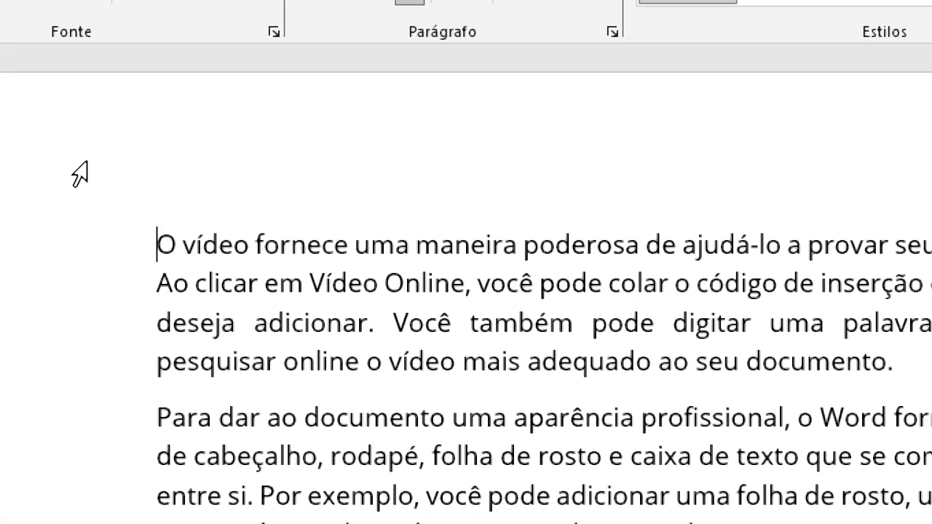
type("Meu primeiro tex")
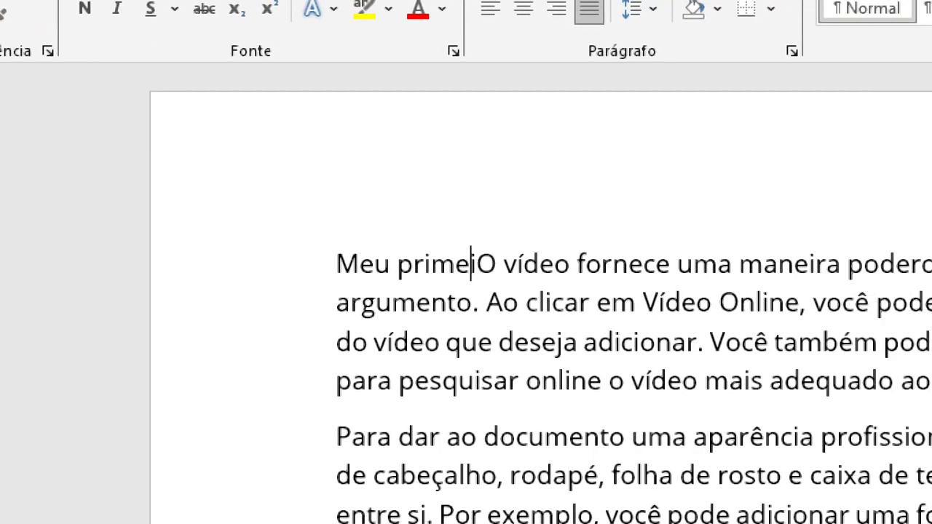
type("to no Word")
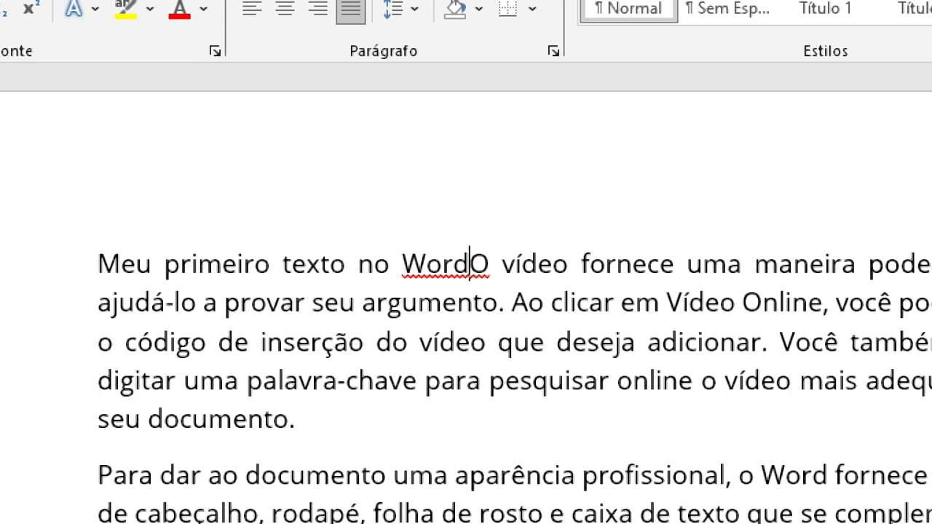
key("Return")
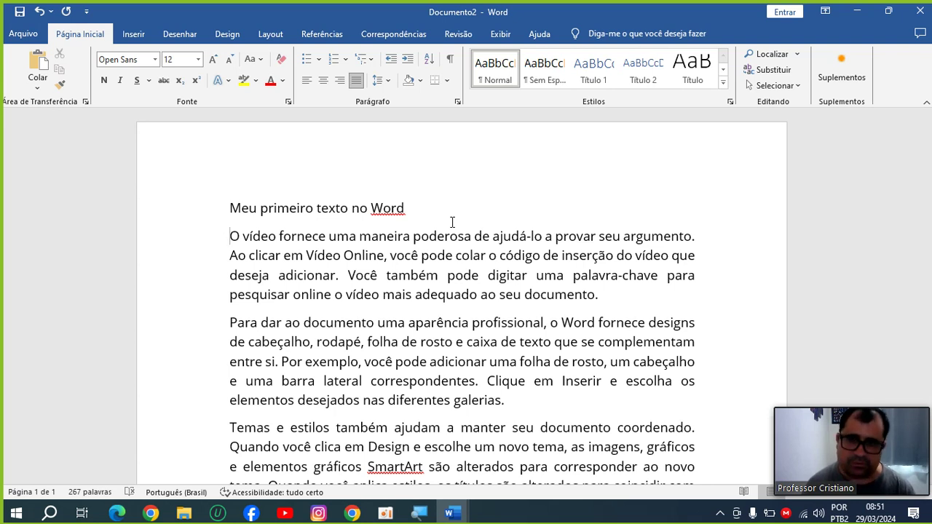
Step: Add a line below the title reading "Texto digitado por:" followed by the author's full name
type("Texto digit")
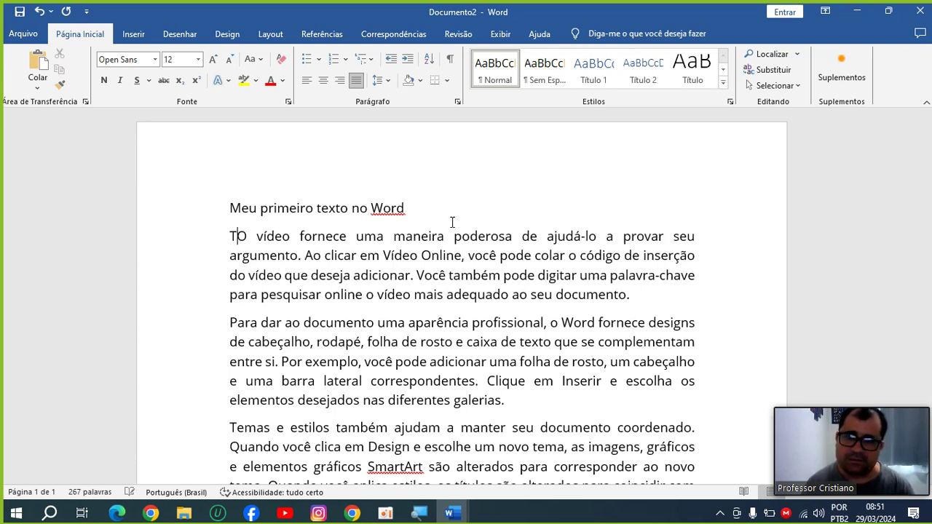
type("ado pro")
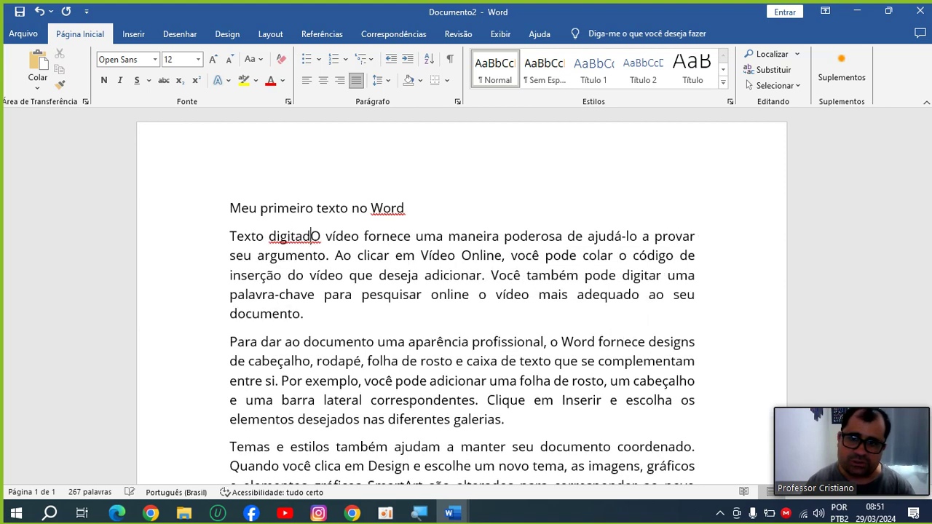
key("BackSpace")
key("BackSpace")
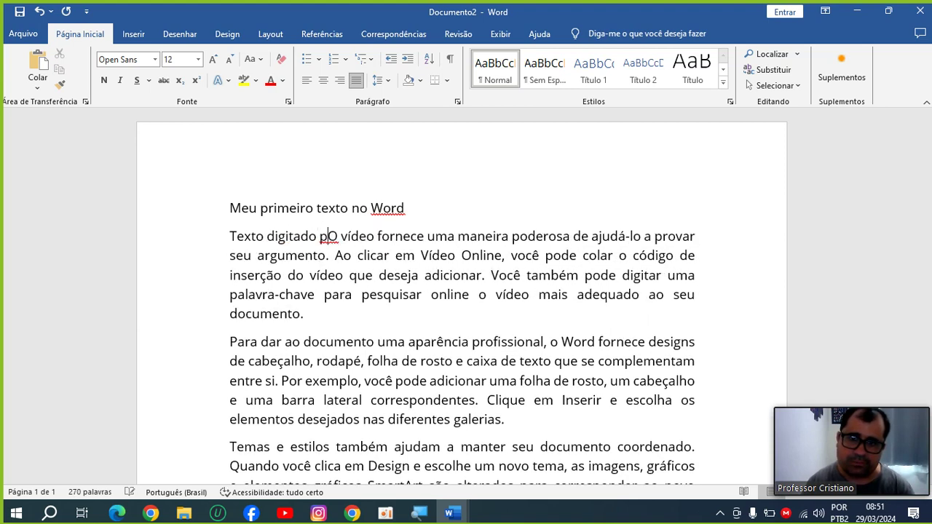
type("or: ")
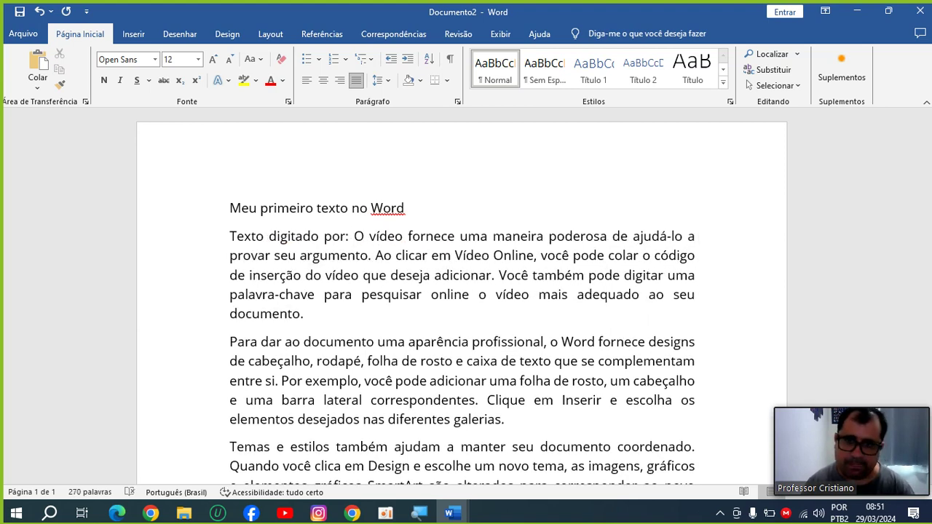
type("Cristiano")
type(" Barreto")
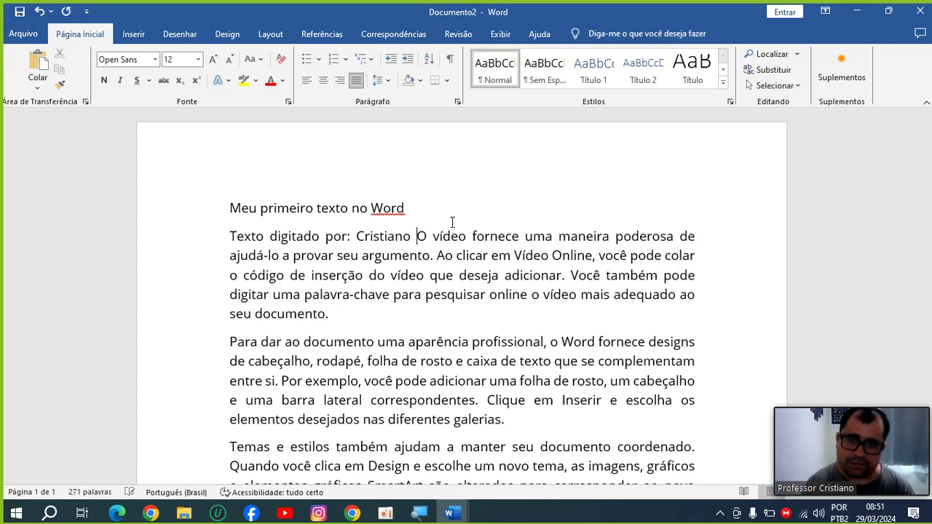
key("Return")
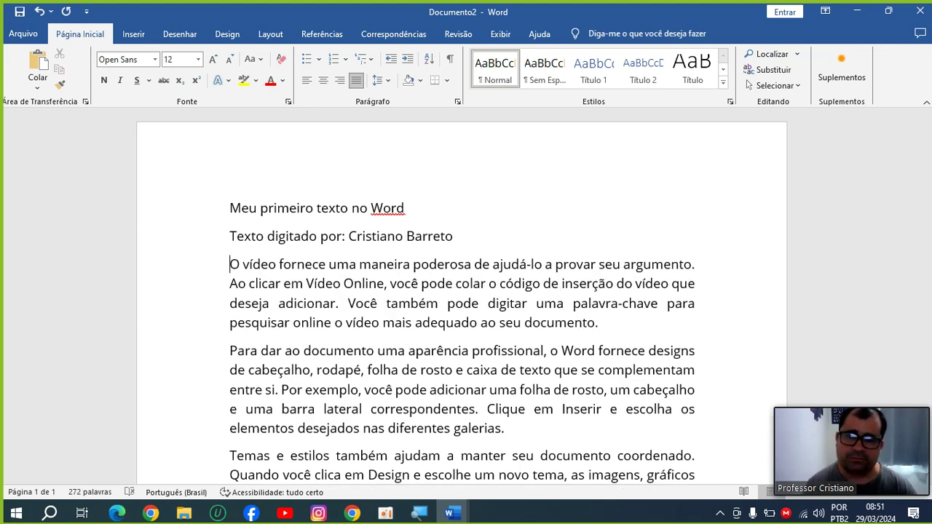
Step: Look over the whole text, and try to close the document, dismissing the prompt about saving changes
scroll(436, 289, "down", 3)
scroll(435, 289, "down", 8)
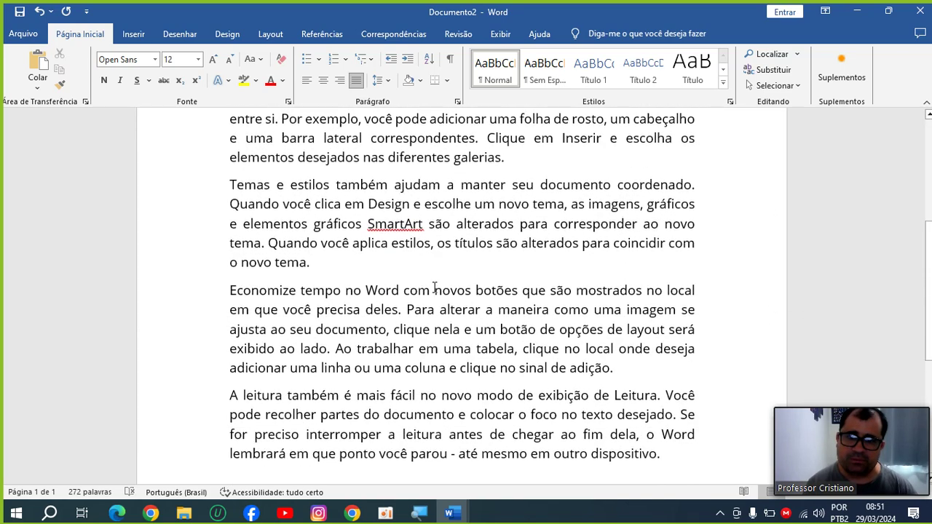
scroll(436, 289, "up", 10)
scroll(435, 289, "up", 1)
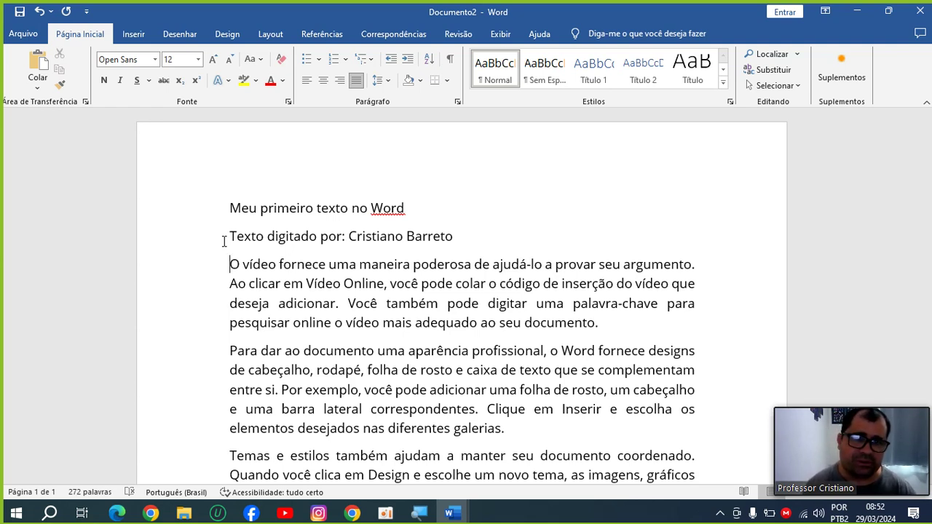
left_click(920, 11)
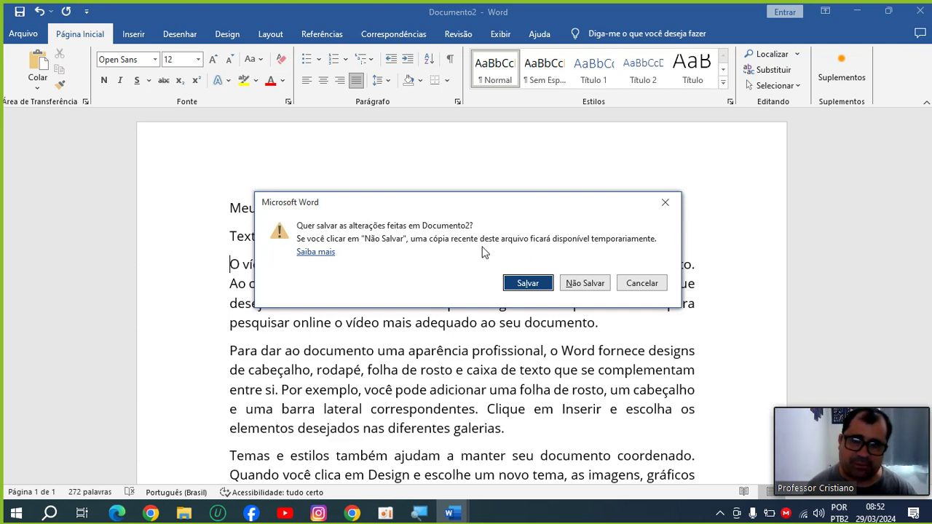
left_click(580, 284)
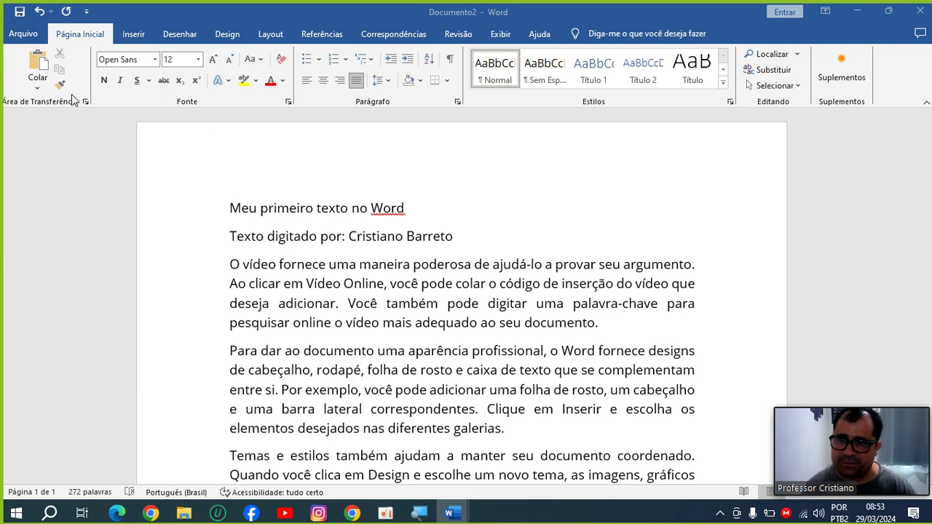
Step: Start saving the document and check the Microsoft sign-in for the OneDrive location, closing it without signing in
left_click(23, 34)
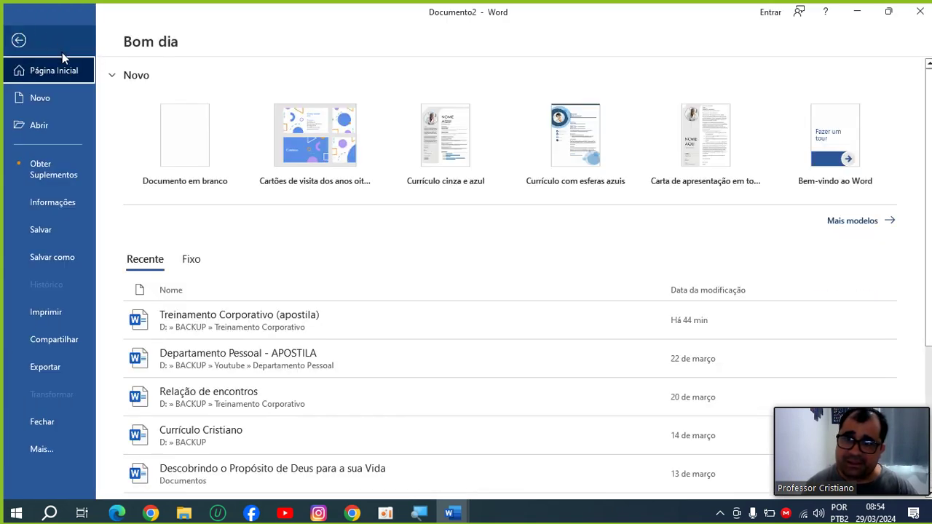
left_click(44, 236)
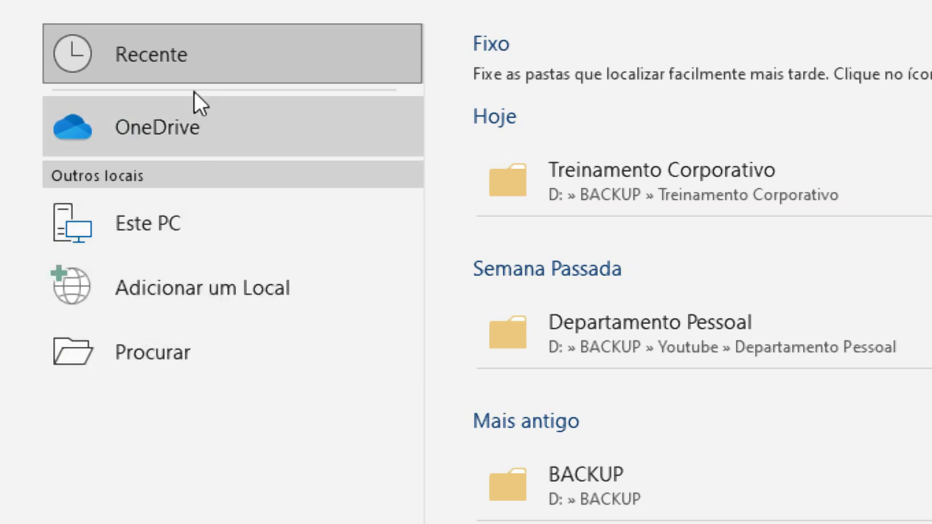
left_click(202, 144)
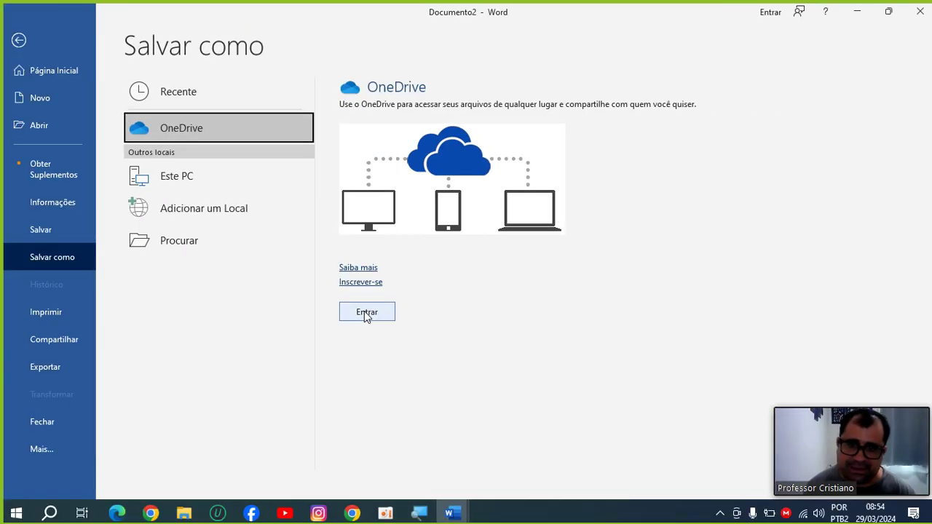
left_click(198, 478)
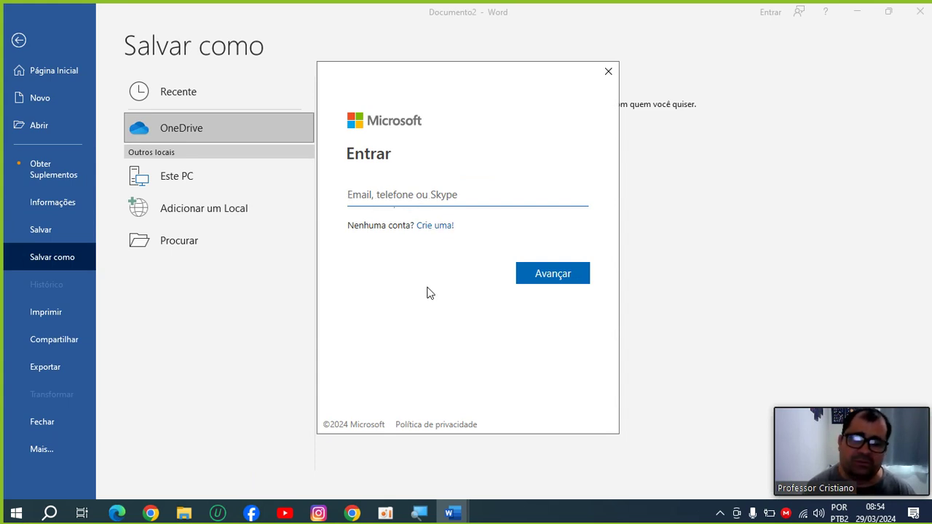
left_click(609, 71)
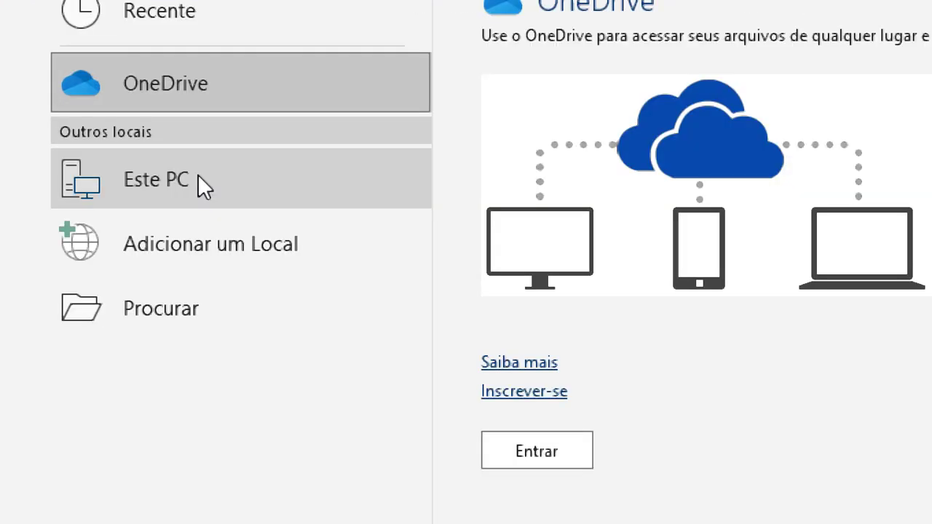
Step: Examine the recent folders offered on this PC as save locations and the cloud services that can be added
left_click(197, 175)
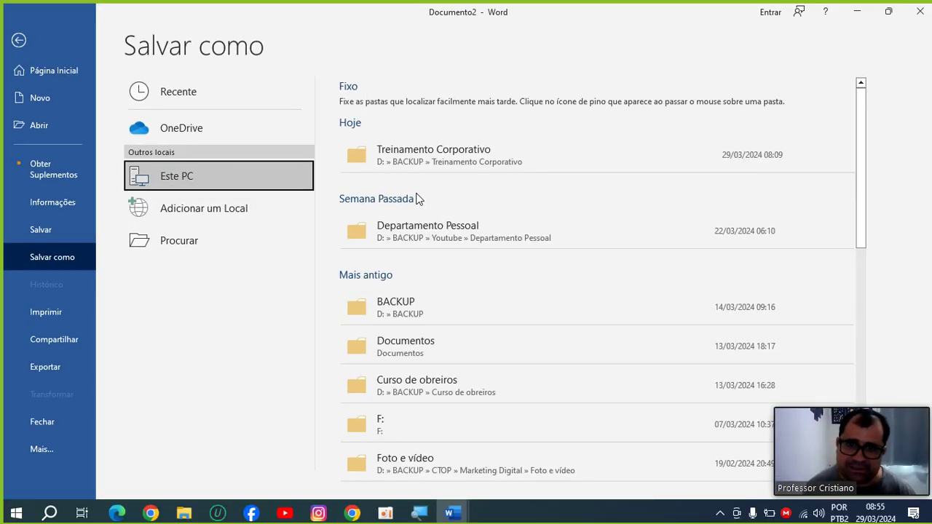
scroll(419, 198, "down", 10)
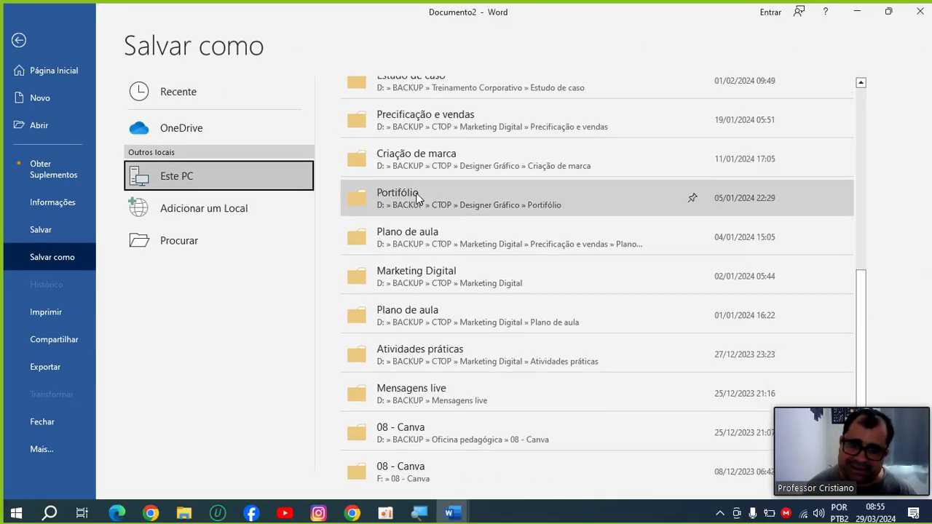
scroll(419, 198, "down", 3)
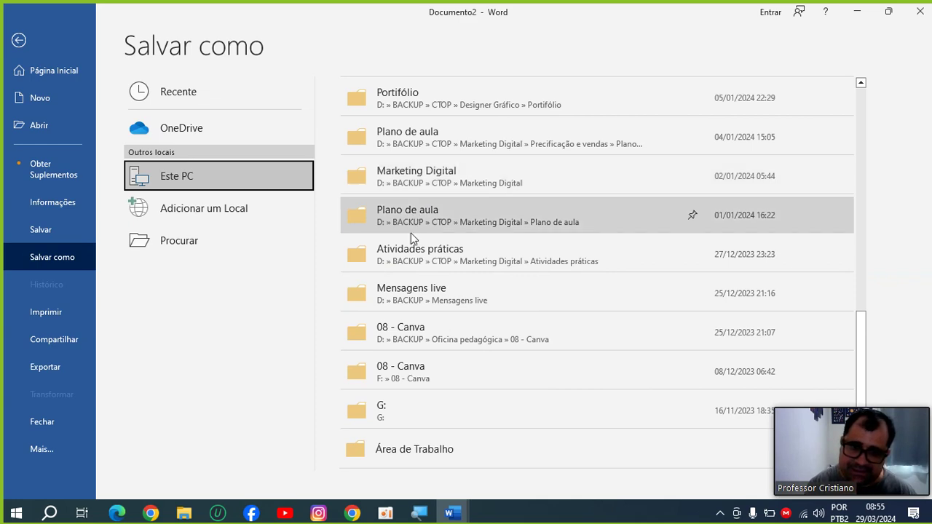
scroll(477, 213, "up", 4)
scroll(477, 208, "up", 10)
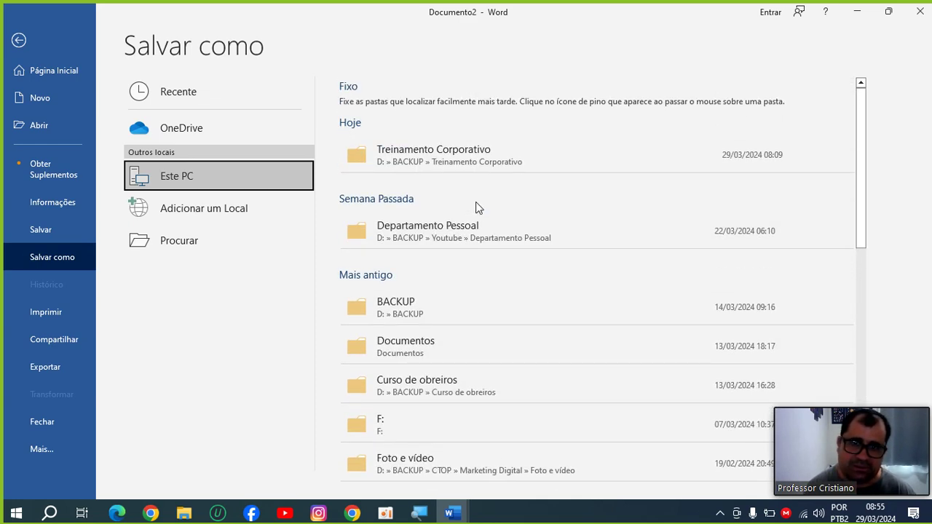
scroll(477, 208, "down", 6)
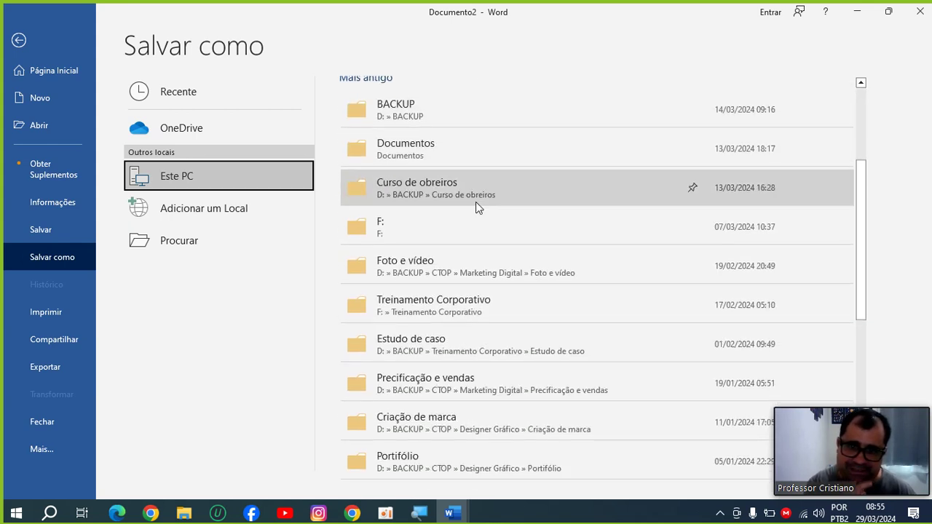
scroll(475, 204, "down", 5)
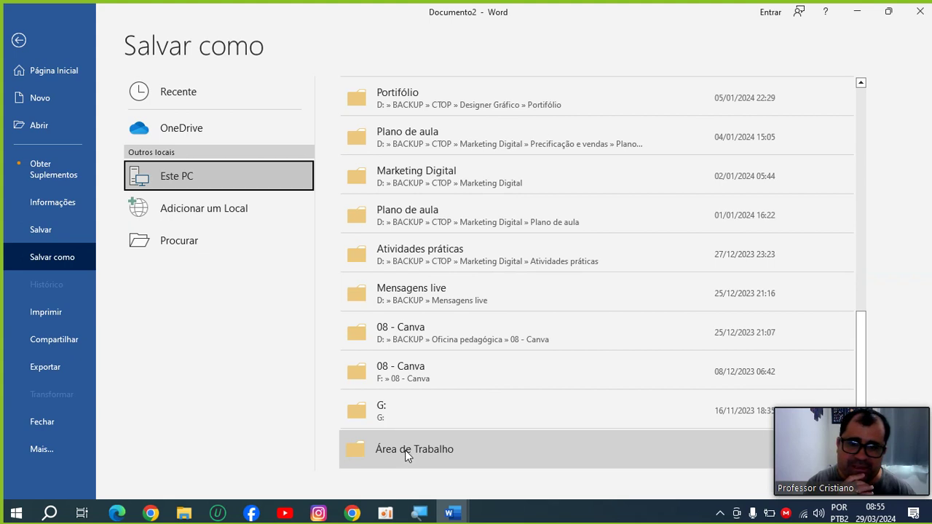
left_click(224, 209)
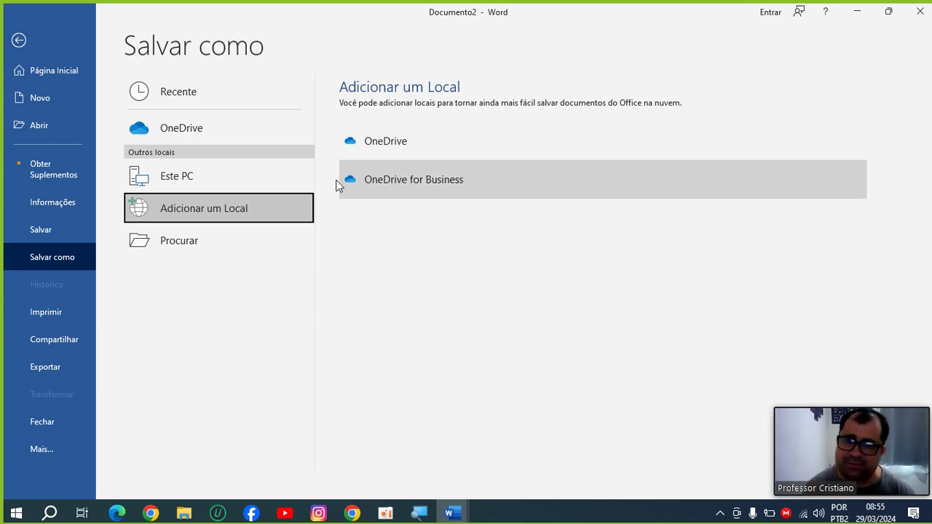
Step: Browse for a save folder, checking Documentos and opening the BACKUP folder on Disco Local (D:)
left_click(184, 246)
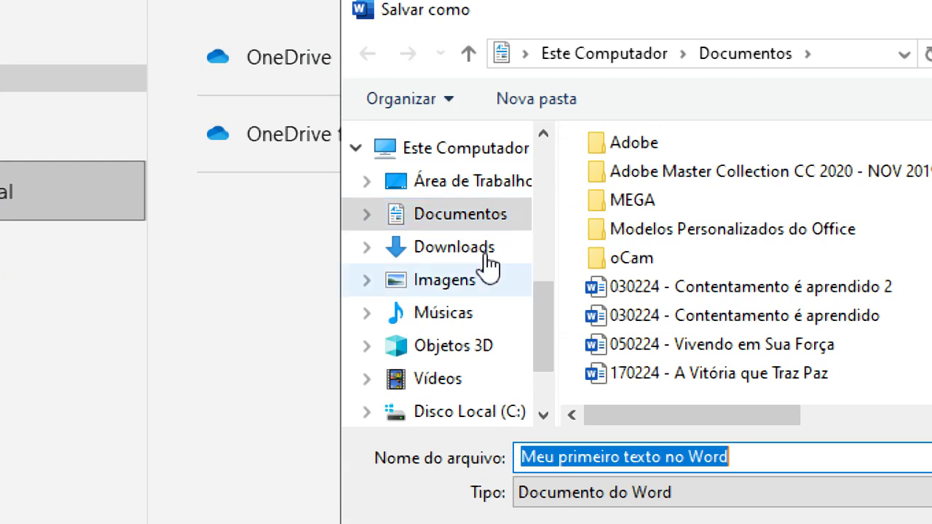
left_click(435, 228)
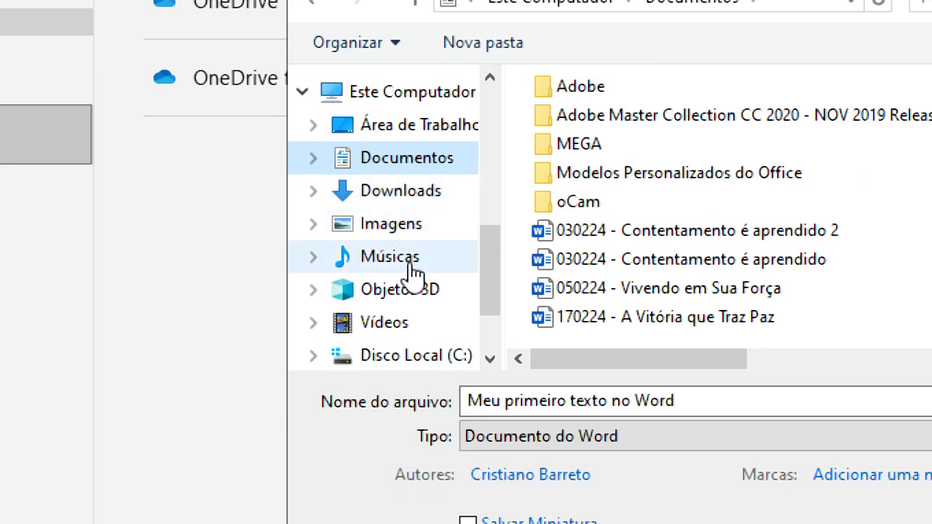
scroll(408, 207, "down", 2)
scroll(404, 202, "down", 1)
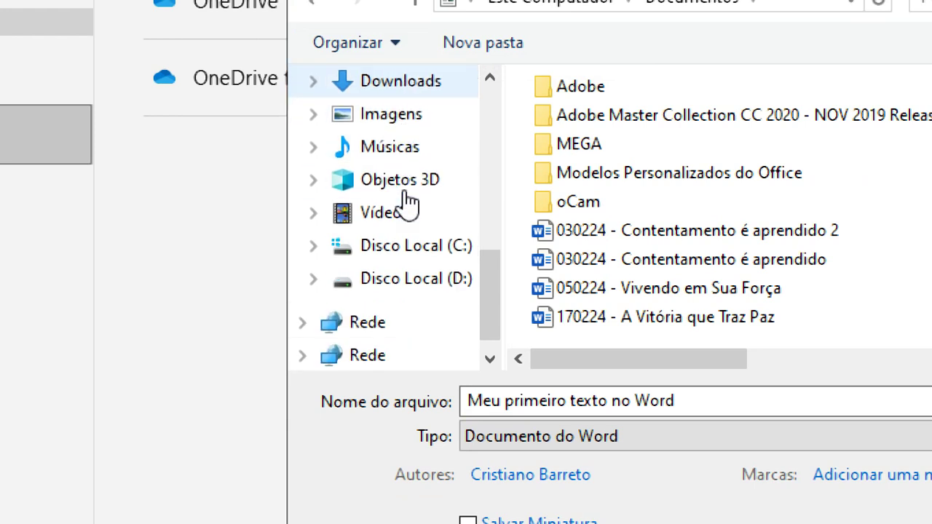
left_click(380, 282)
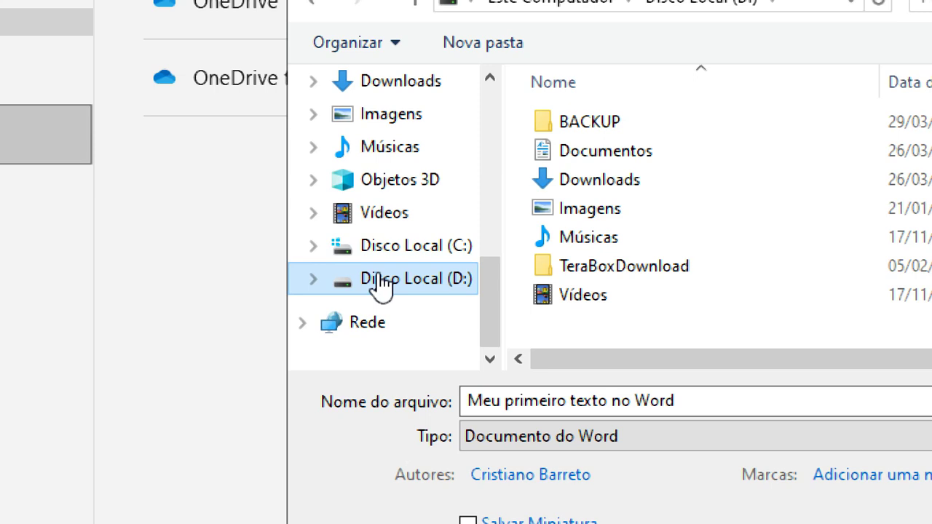
double_click(562, 125)
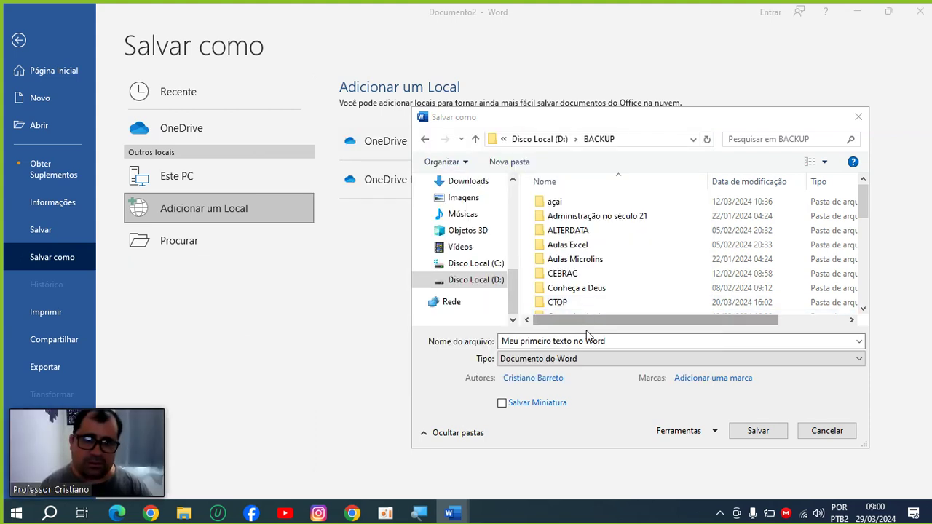
Step: Switch the save location to the Documentos folder and save the Word document as "Meu primeiro texto no Word"
left_click(503, 341)
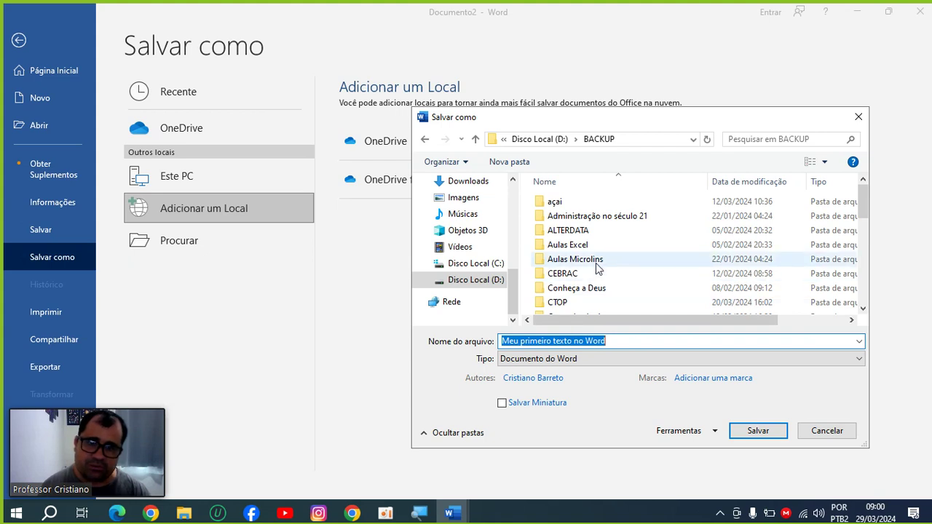
left_click(478, 280)
scroll(480, 286, "up", 3)
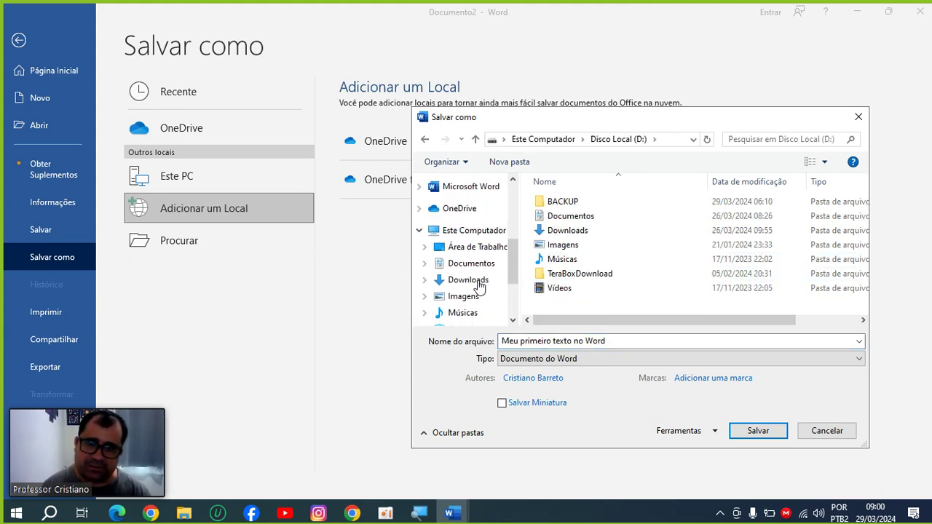
left_click(479, 284)
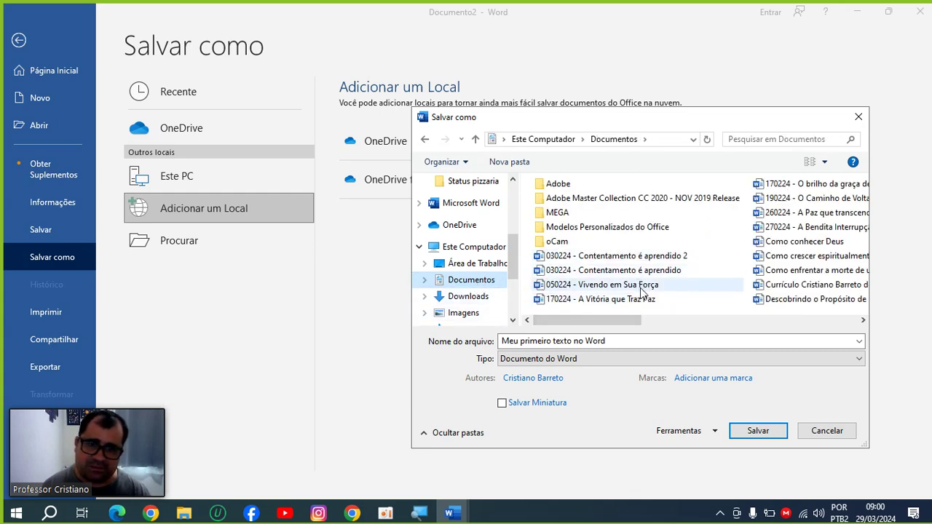
left_click(758, 431)
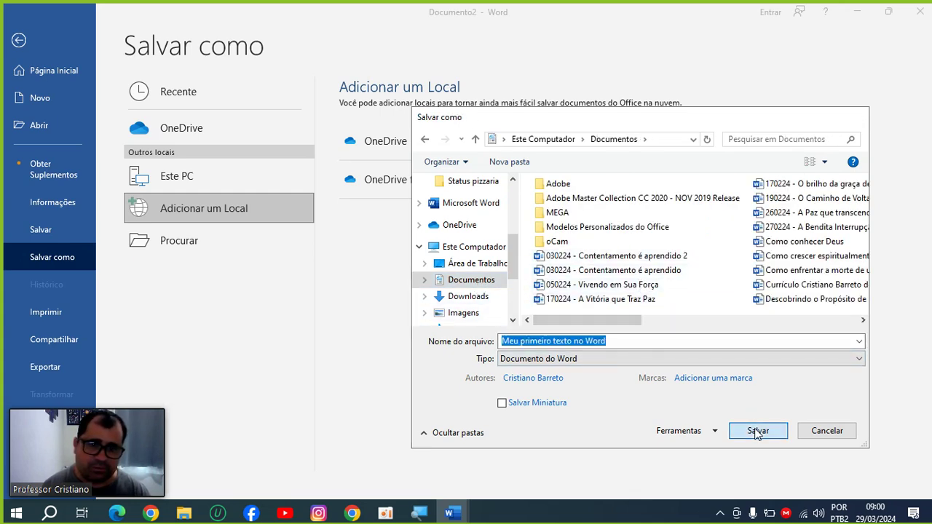